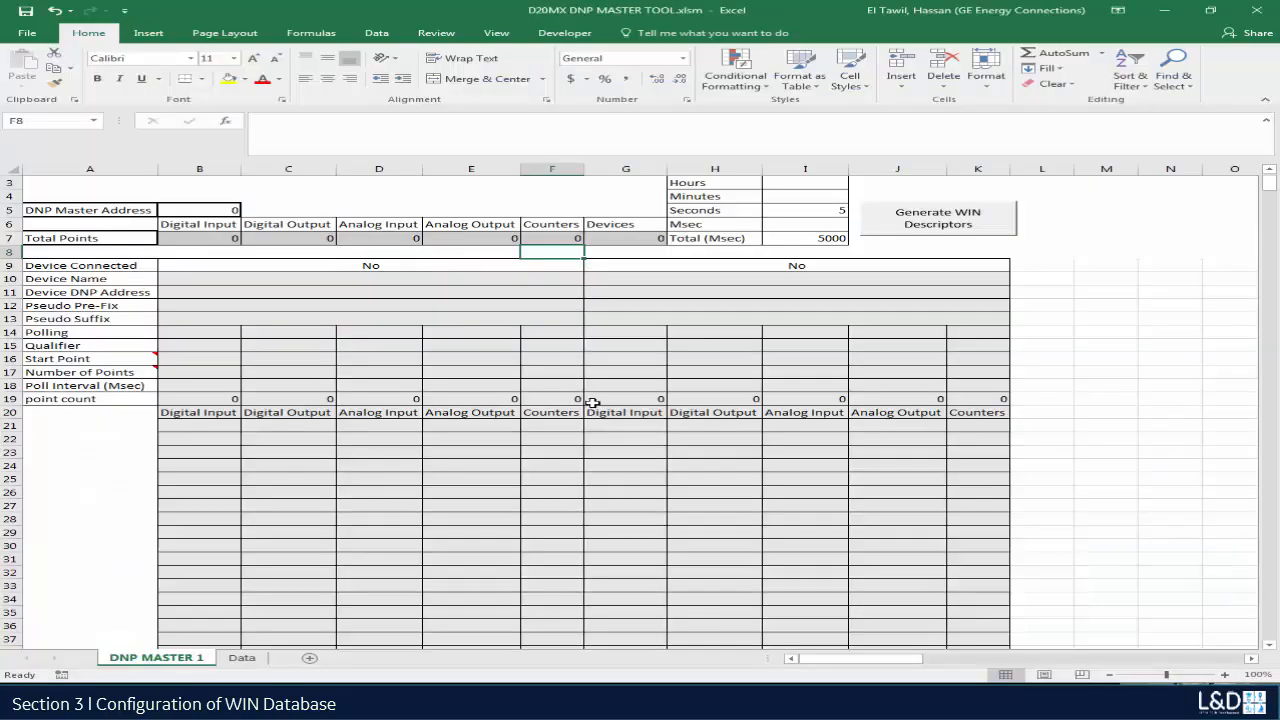
Step: Set the DNP Master Address to 100 and mark the first device as connected with Yes
left_click(213, 213)
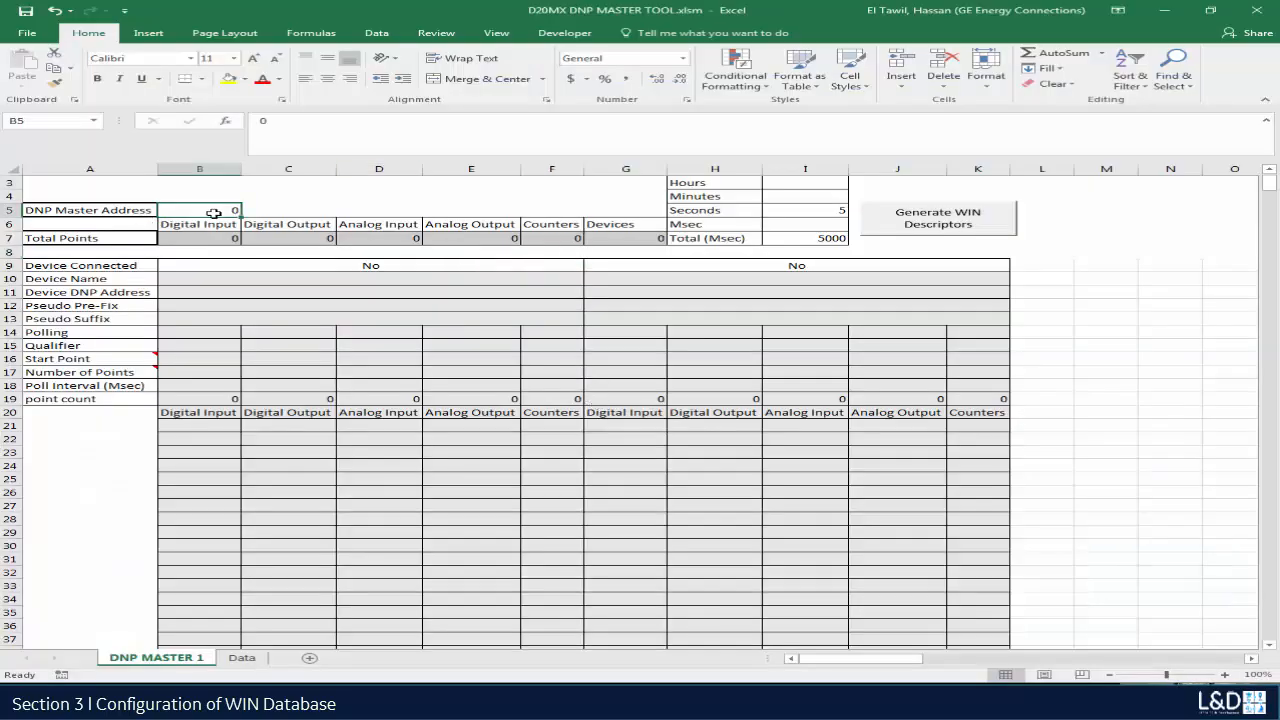
type("100")
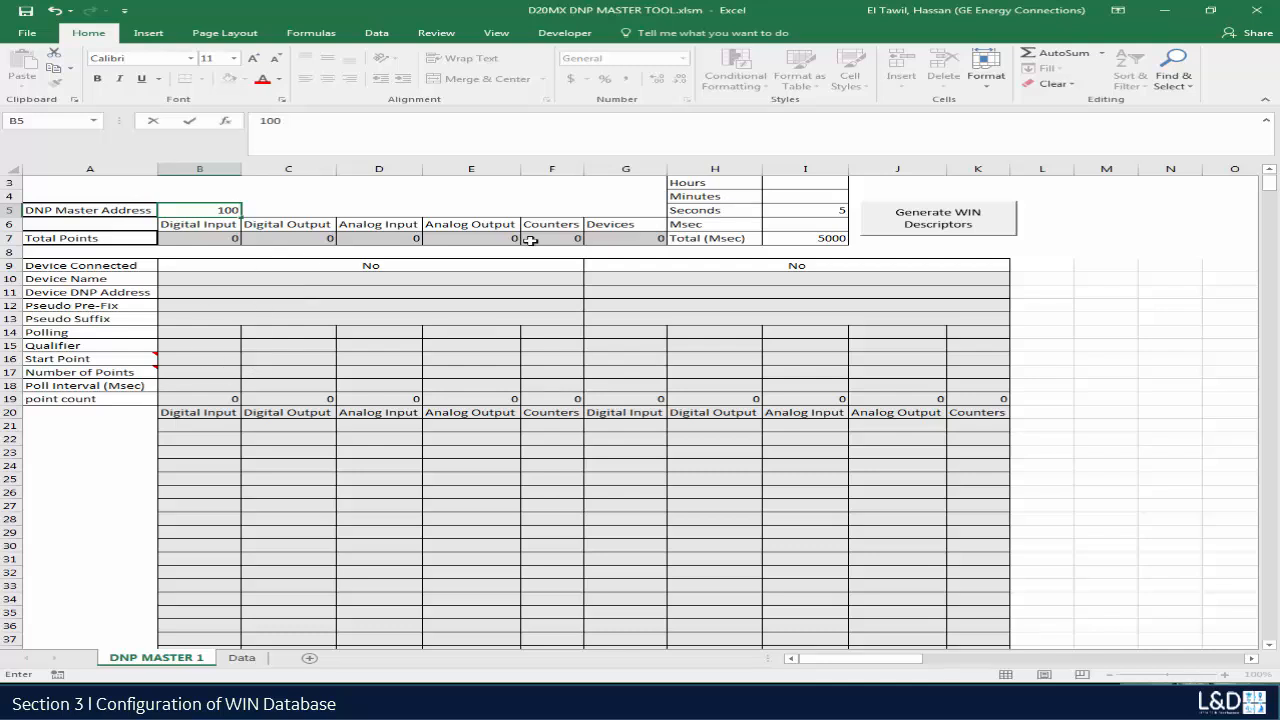
left_click(495, 263)
left_click(592, 265)
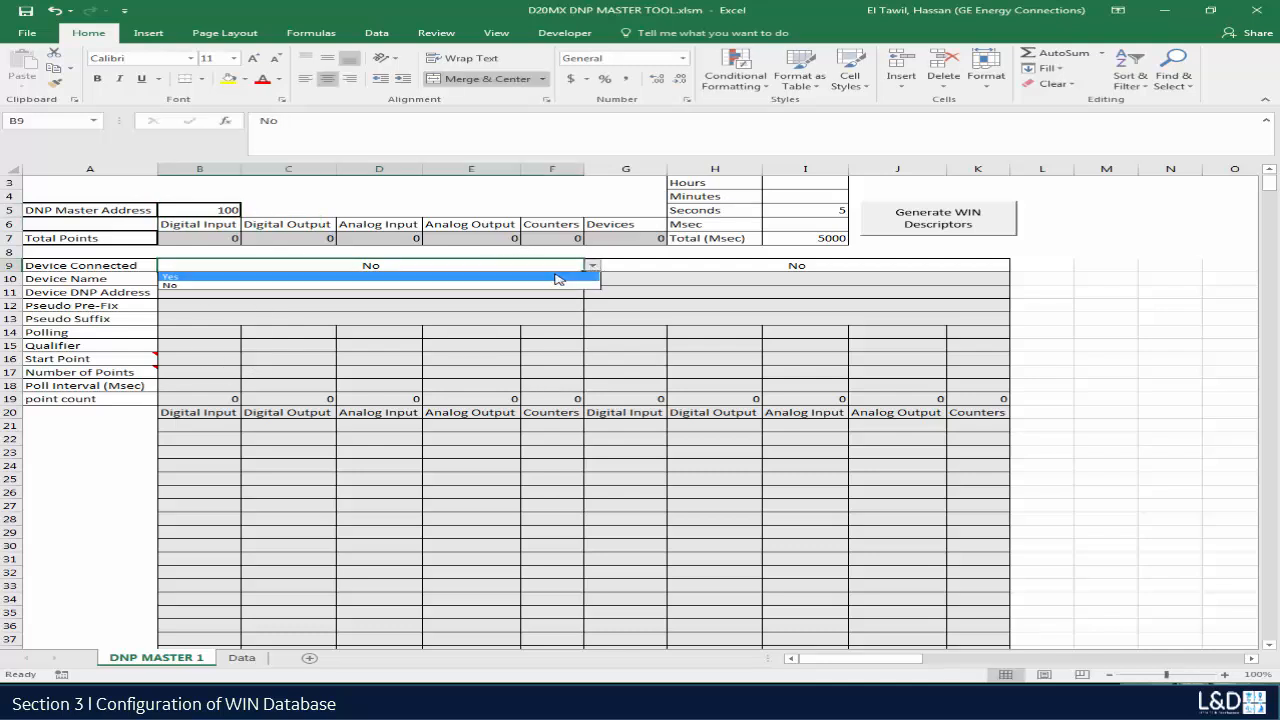
left_click(556, 277)
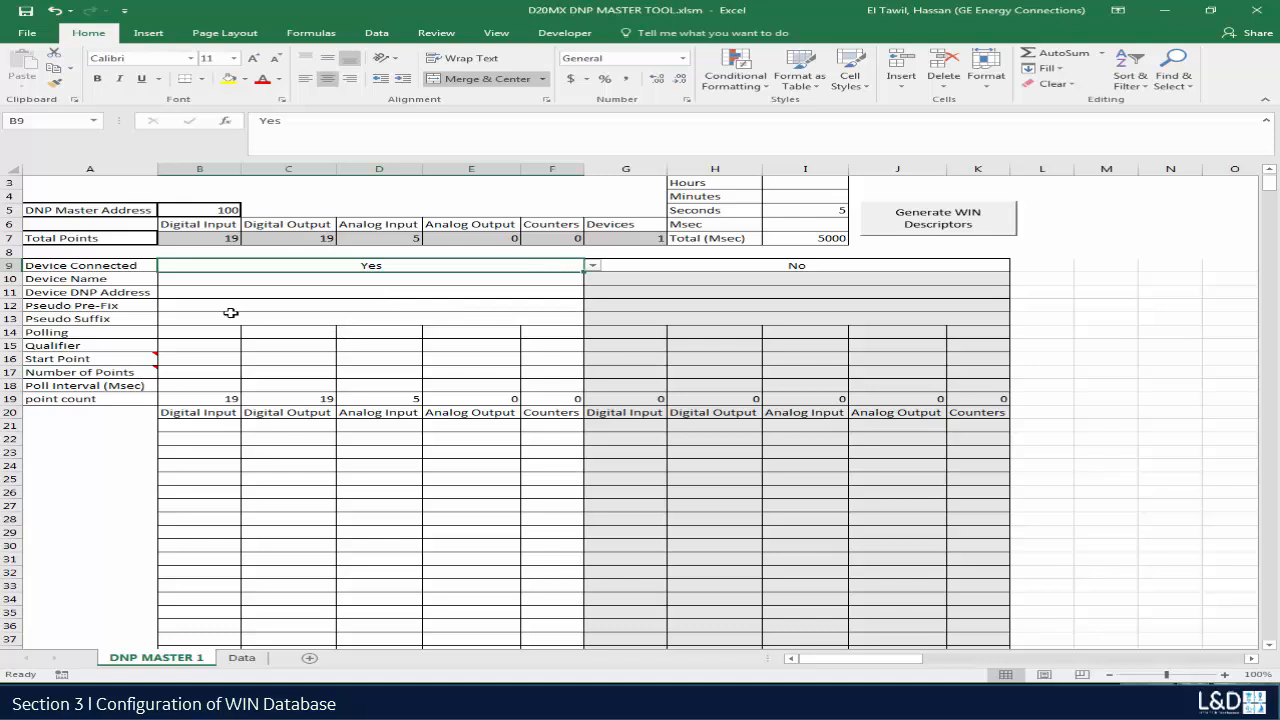
Step: Name the first device DNP DEVICE FROM S BOARD and set its Device DNP Address to 50
left_click(192, 281)
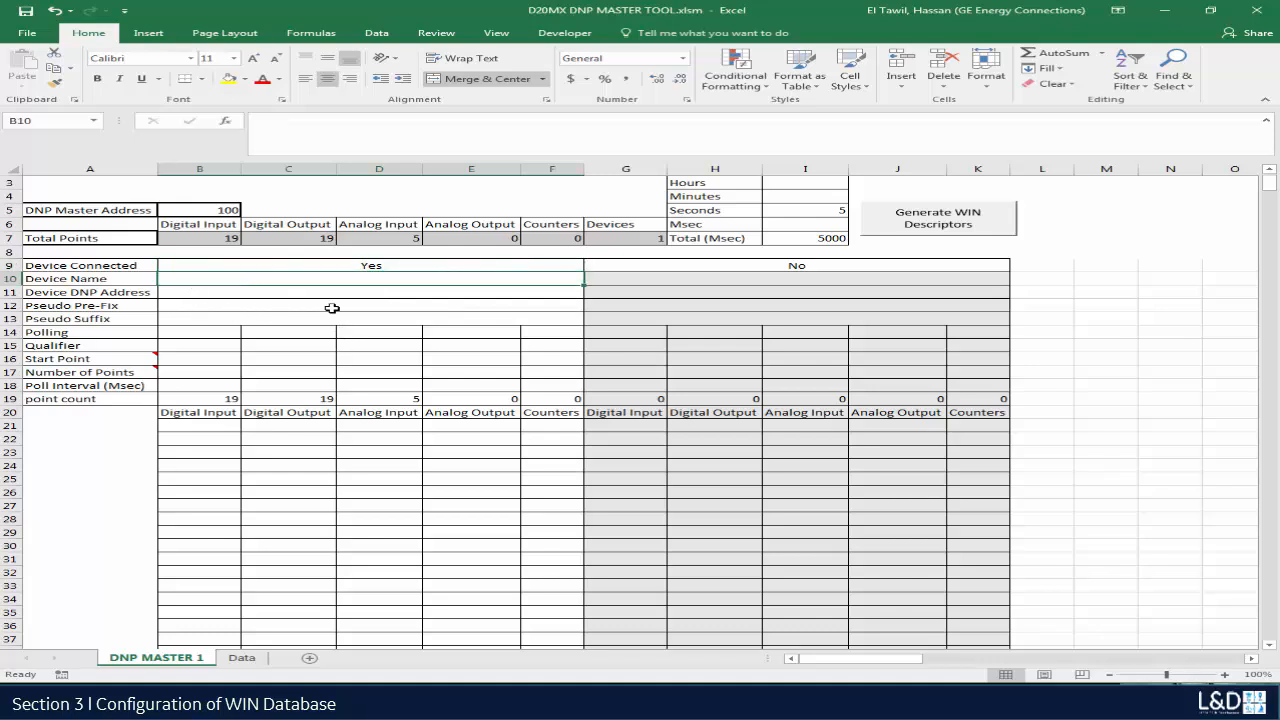
type("DNP")
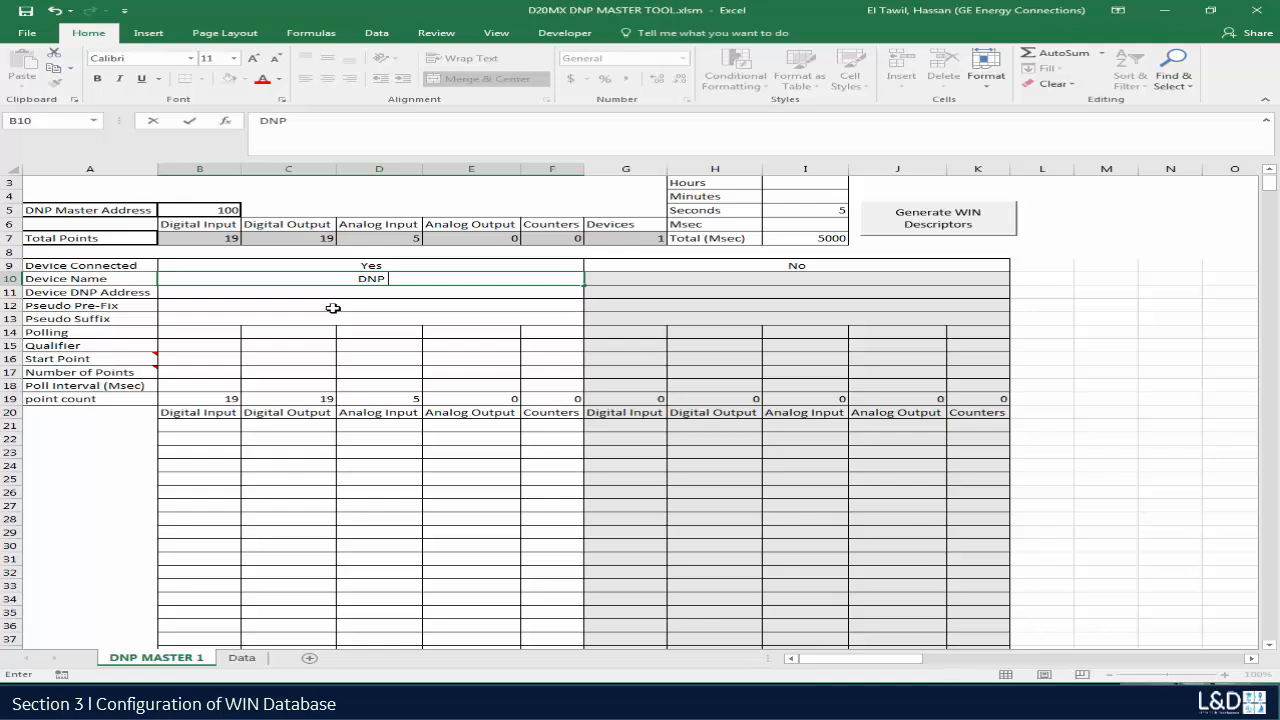
type(" DEVICE FROM")
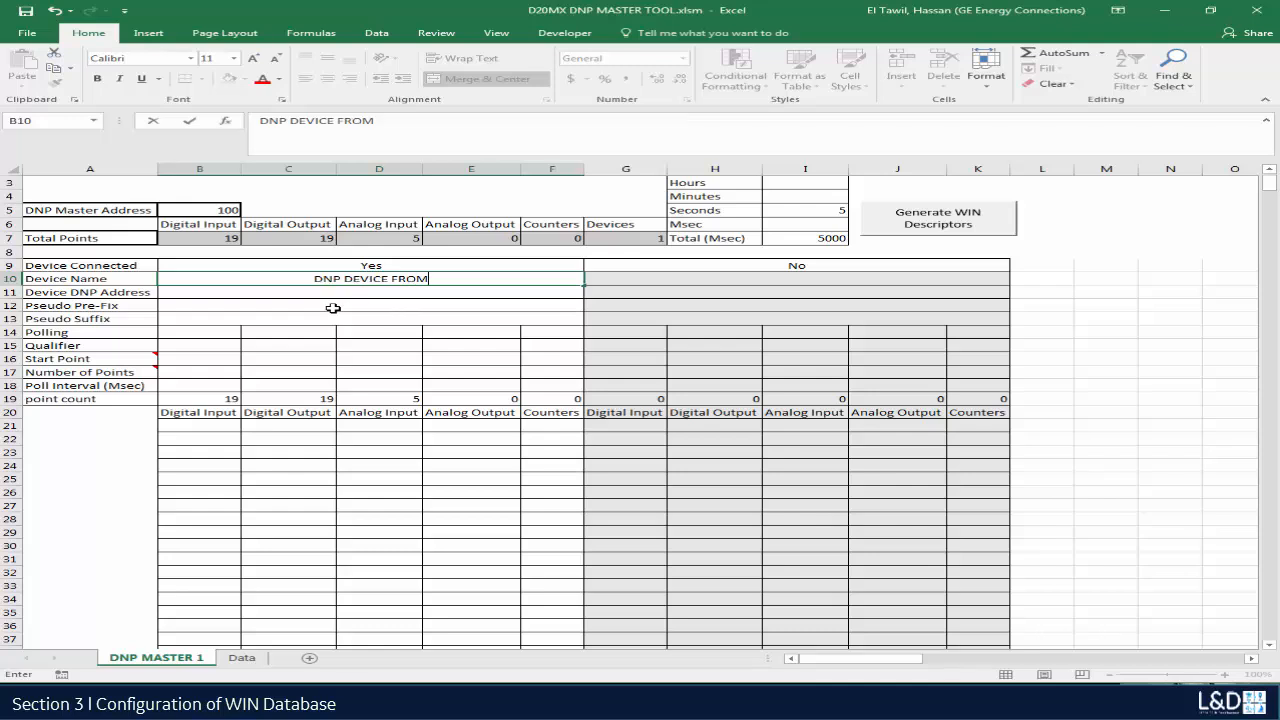
type(" S BOARD")
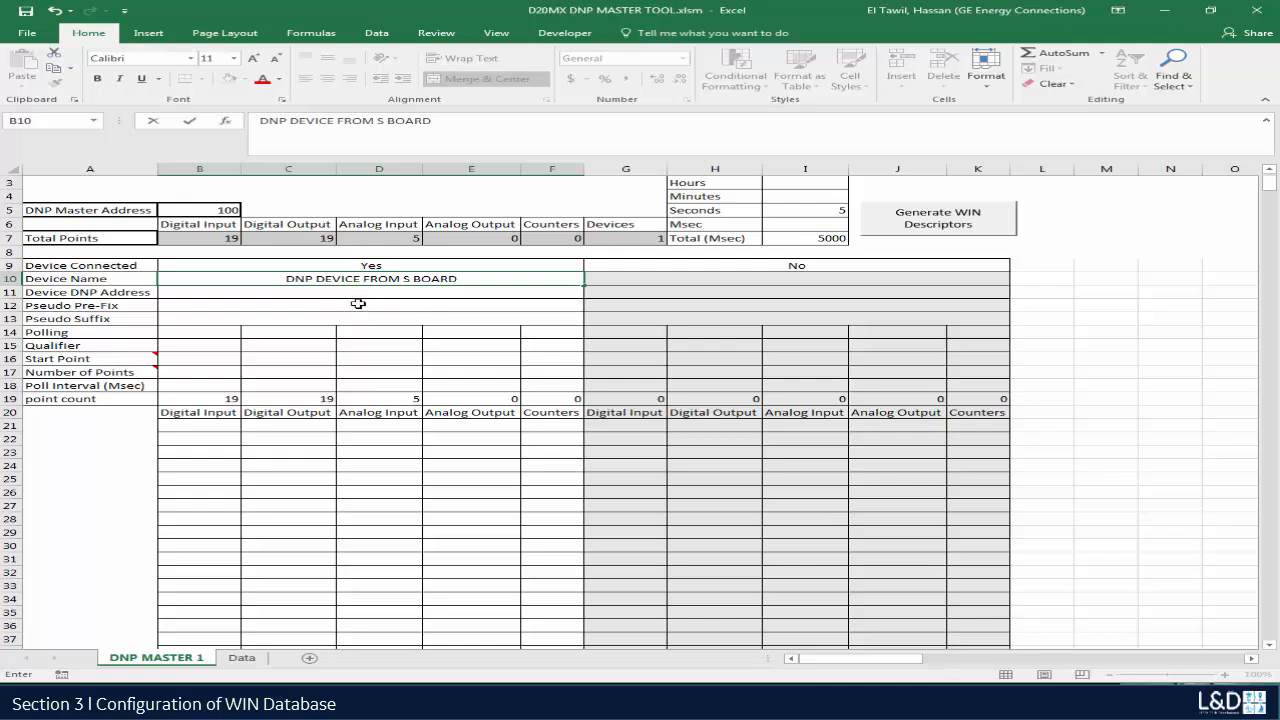
left_click(370, 295)
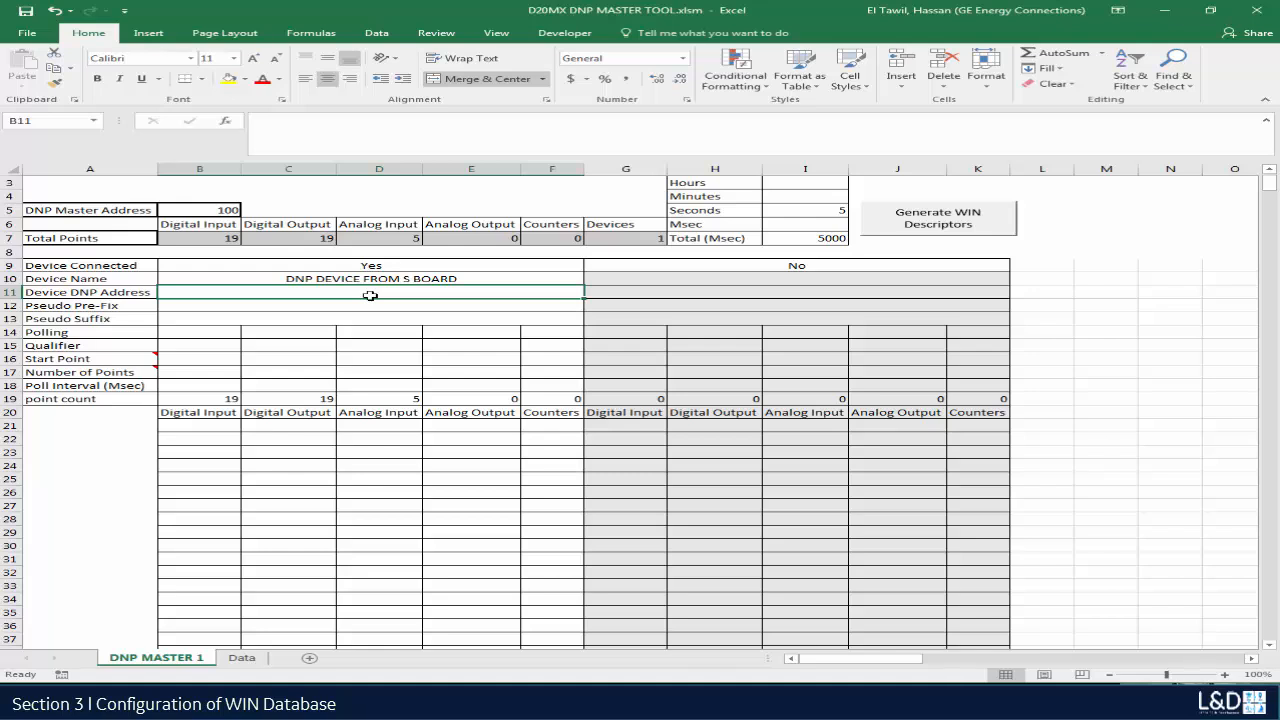
type("50")
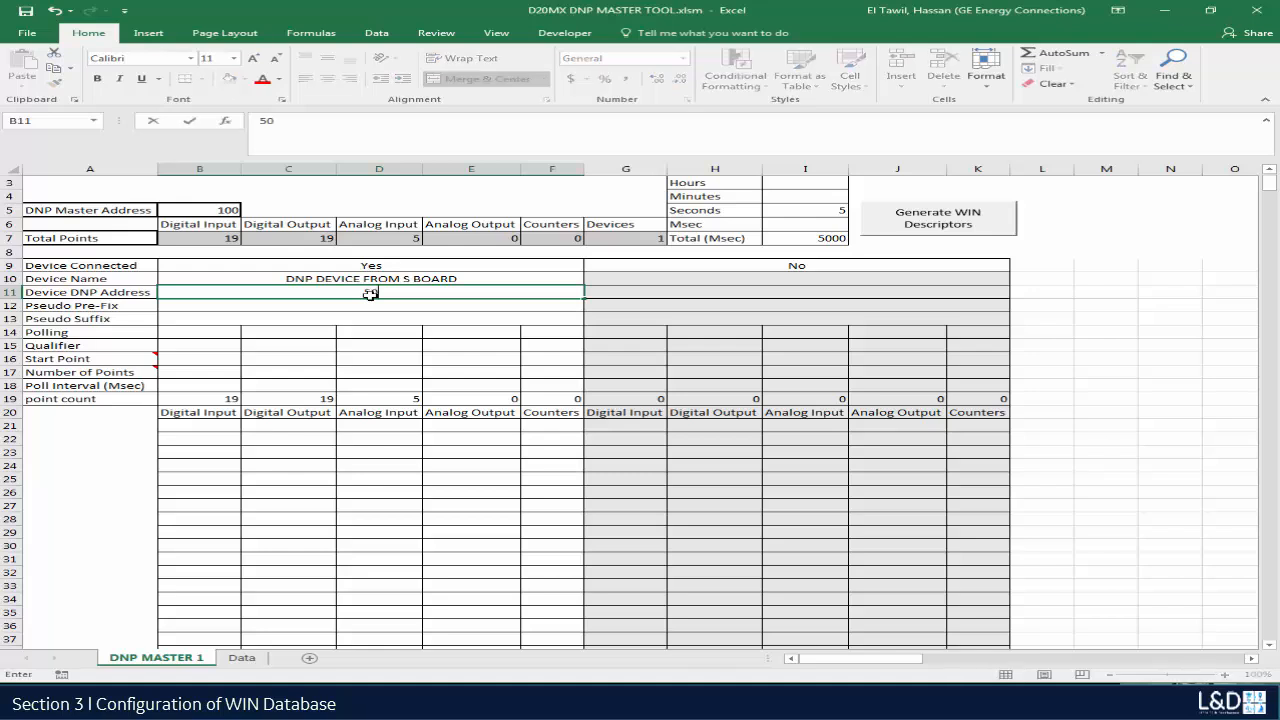
Step: Set the first device's Pseudo Pre-Fix to D20MX and its Pseudo Suffix to Pesudo Point
left_click(344, 308)
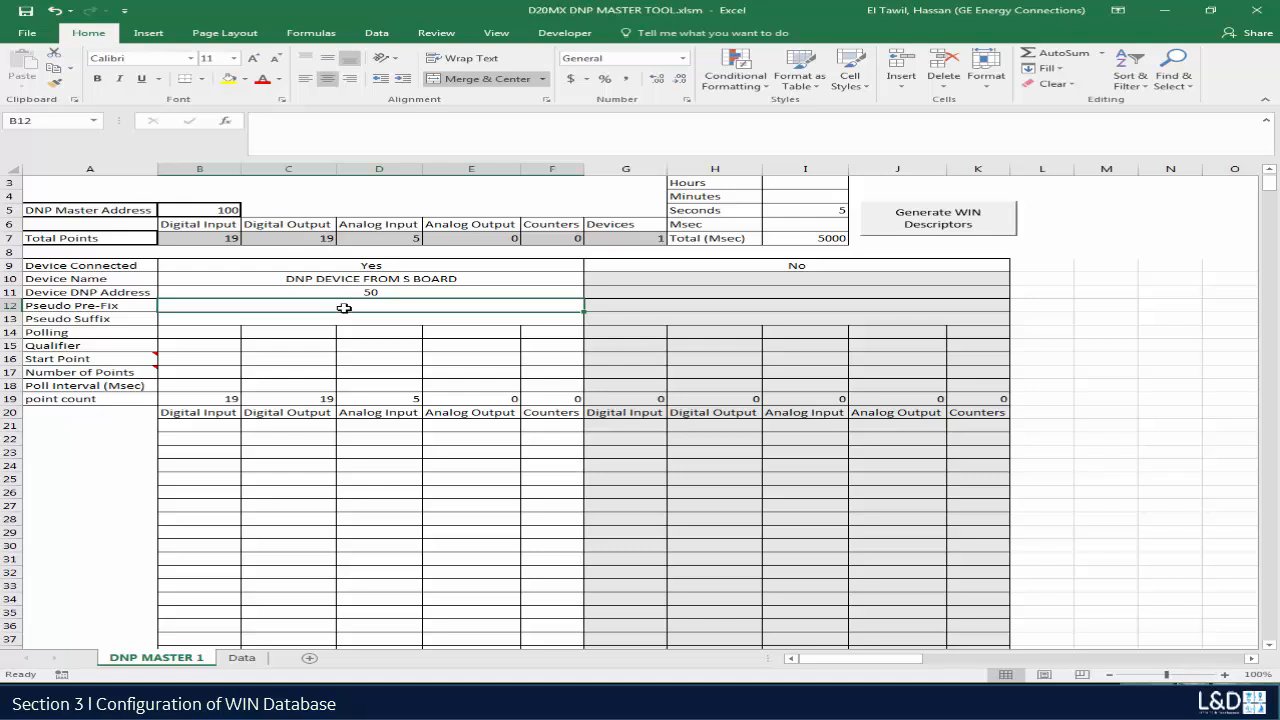
type("D")
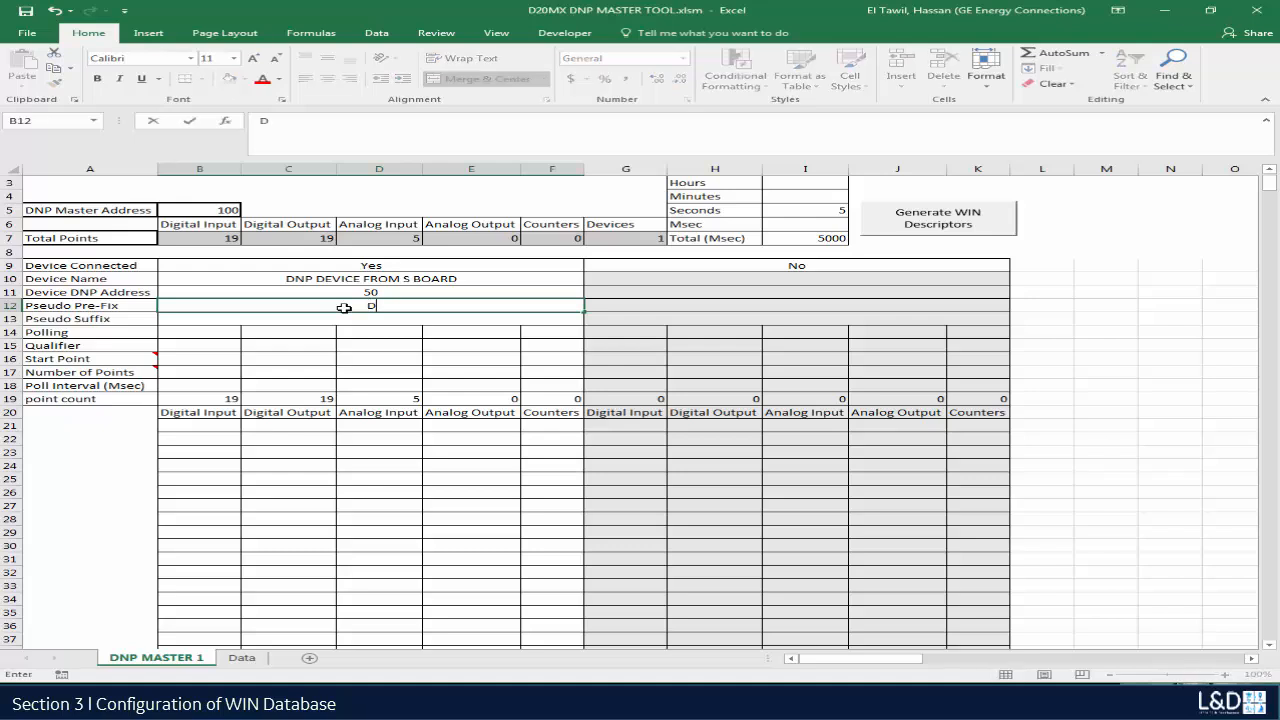
type("20MX")
left_click(362, 314)
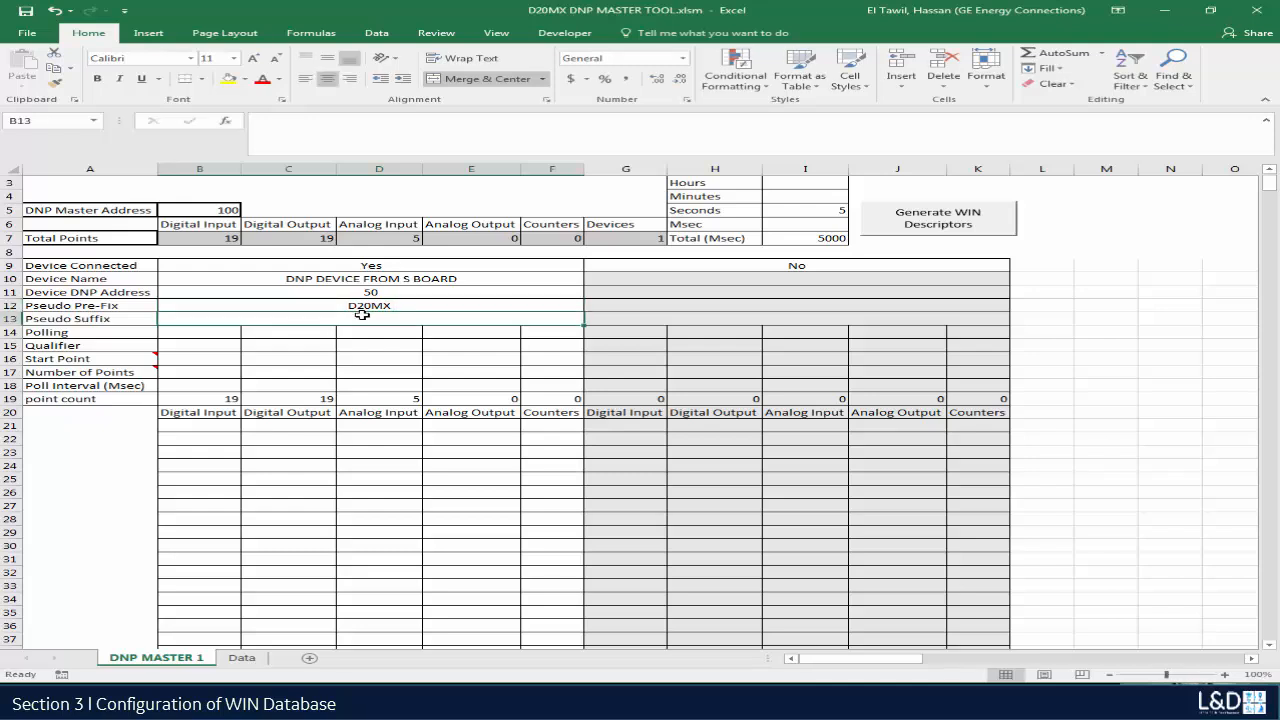
type("Pes")
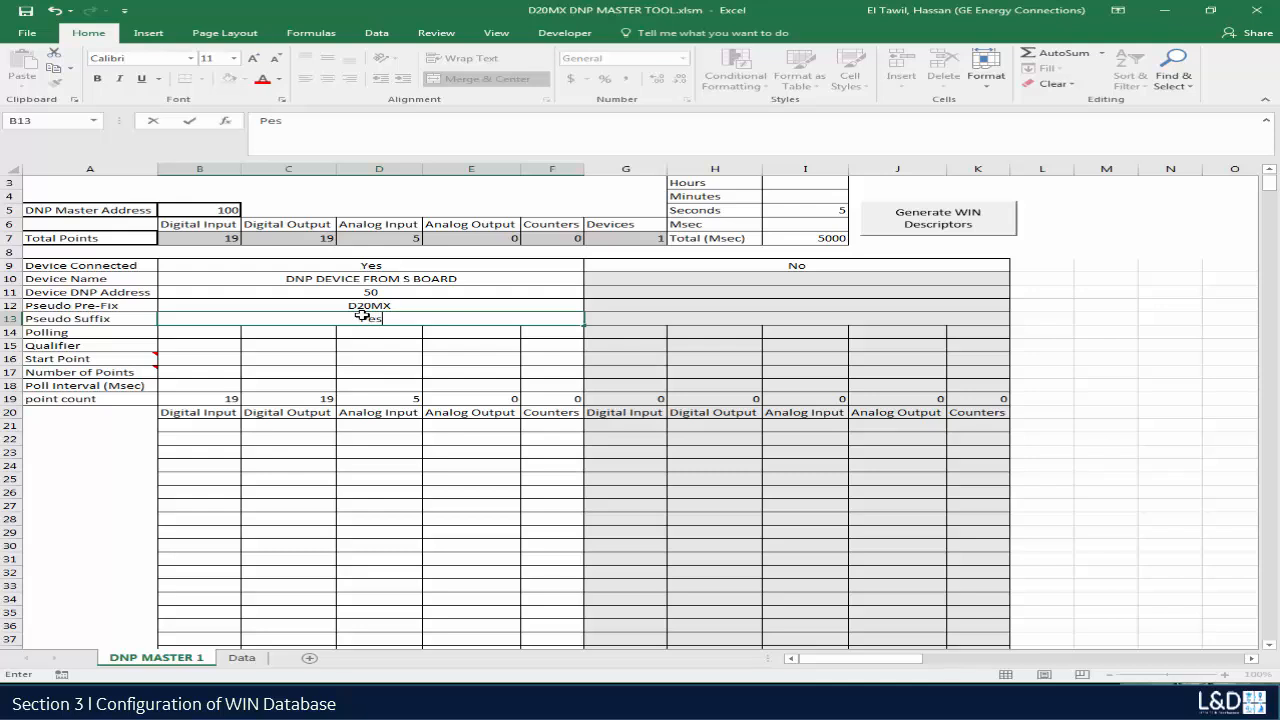
type("udo Point")
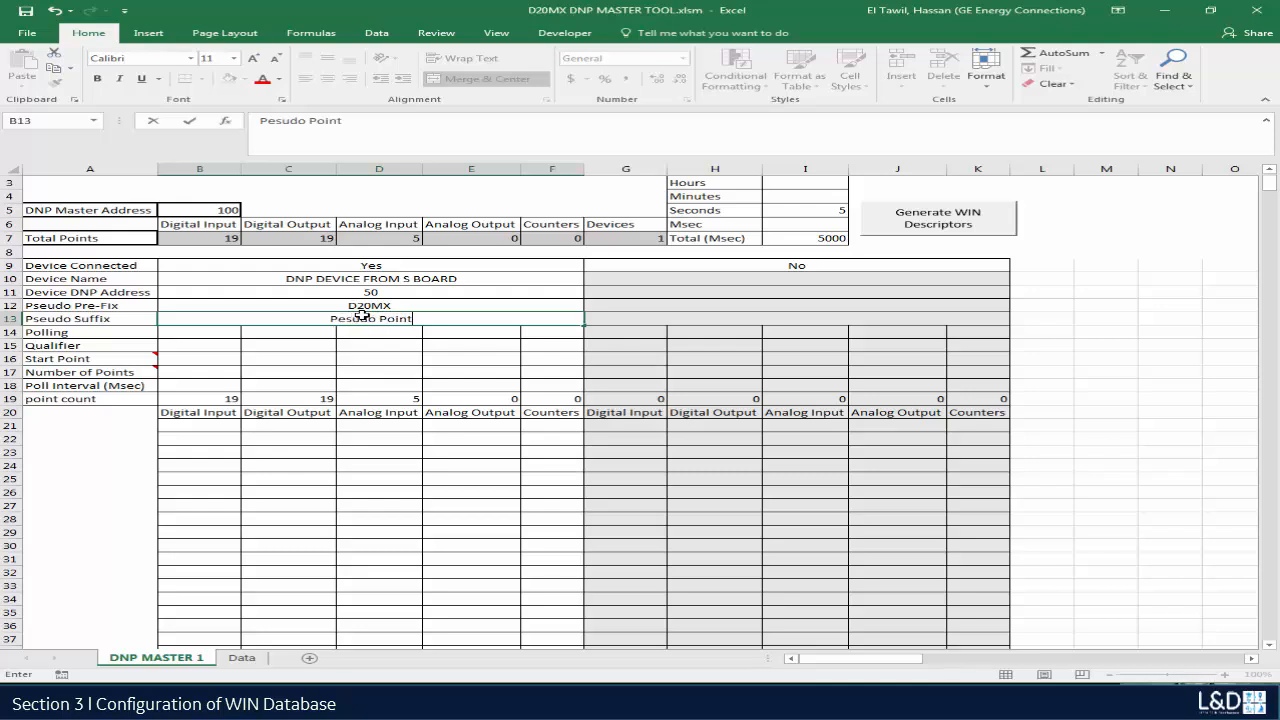
Step: Set the first device's Digital Input polling to Integrity Poll with the ALL Points qualifier
left_click(200, 335)
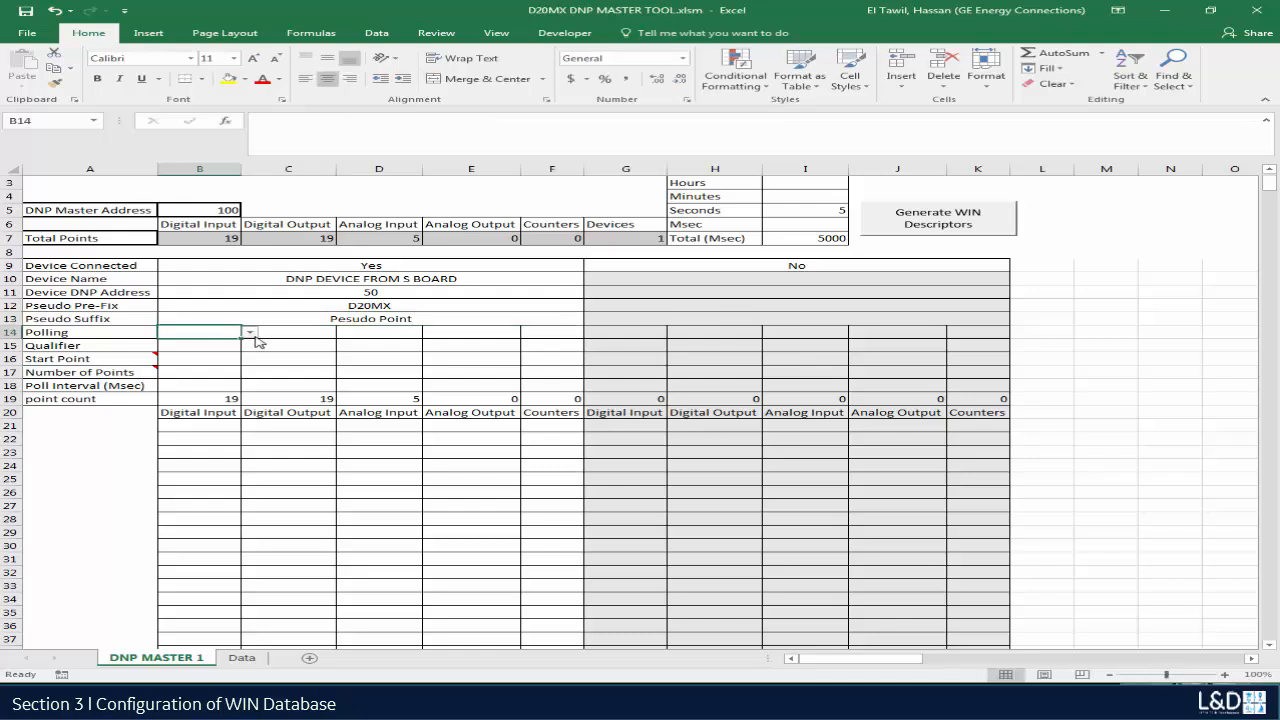
left_click(254, 337)
left_click(204, 349)
left_click(204, 349)
left_click(250, 345)
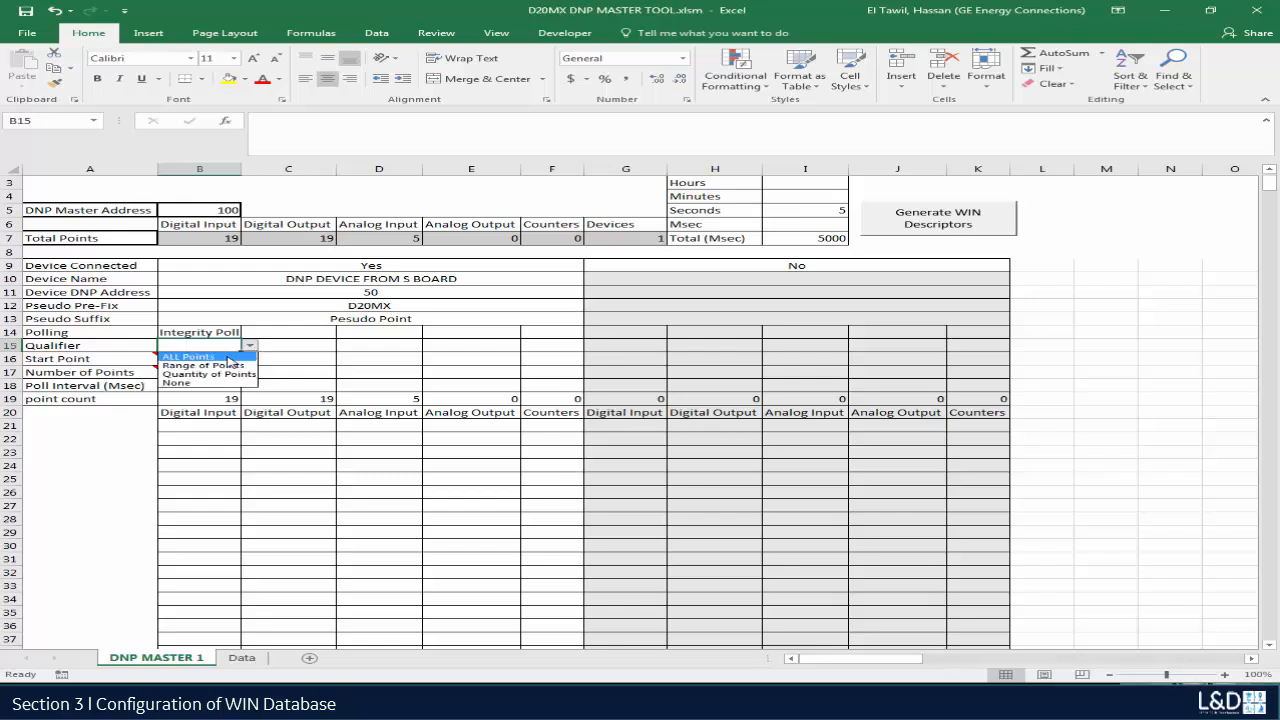
left_click(205, 361)
left_click(205, 361)
Step: Set the Digital Input start point to 0, number of points to 3 and poll interval to 5000 msec
double_click(218, 363)
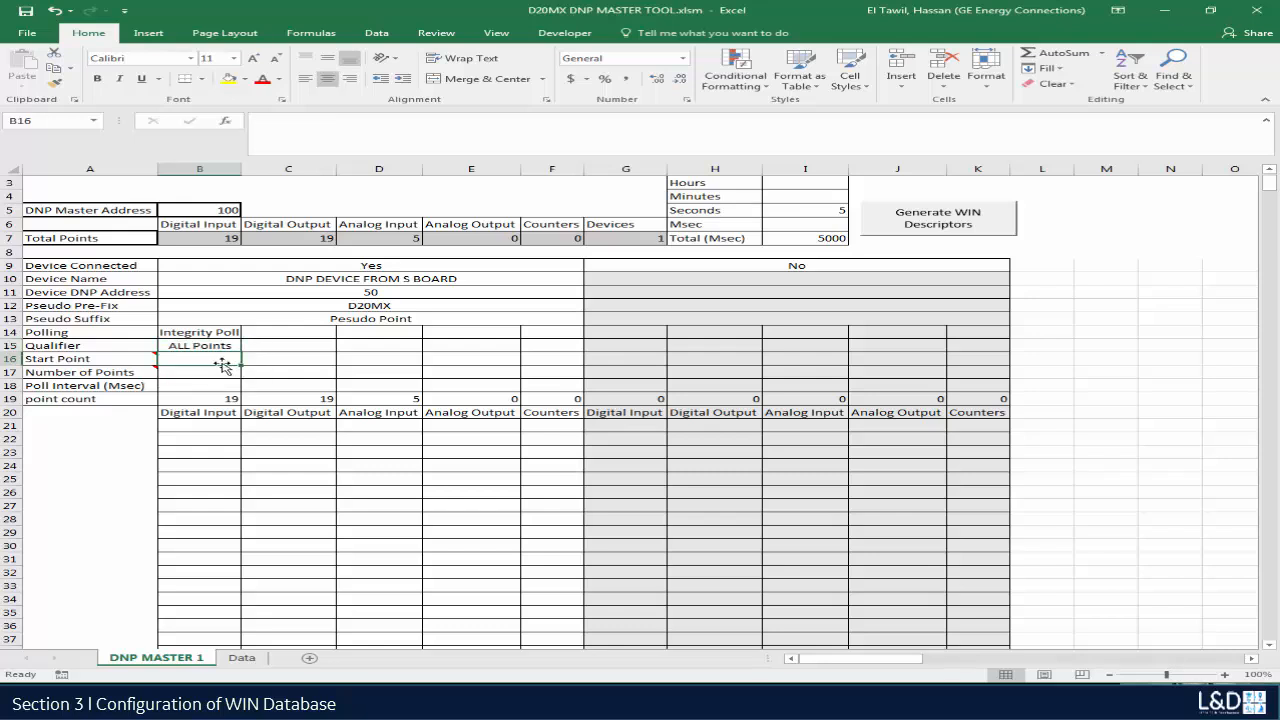
type("0")
key("Return")
type("3")
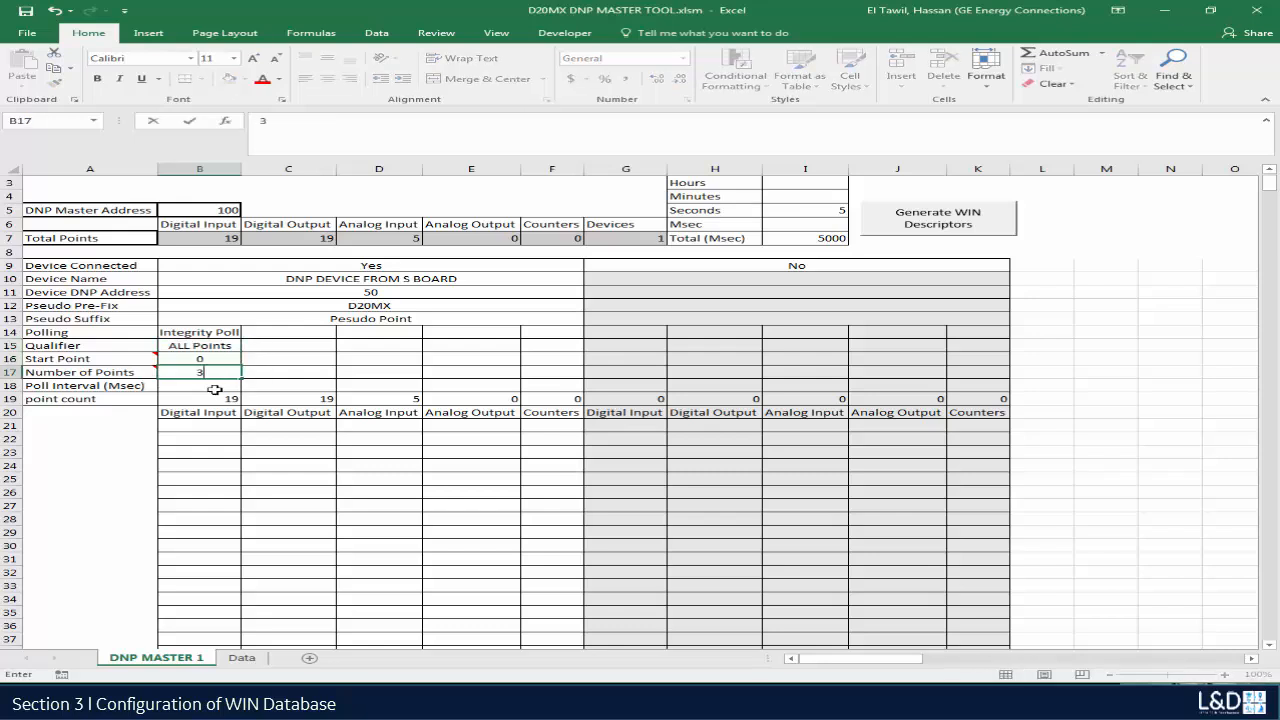
key("Return")
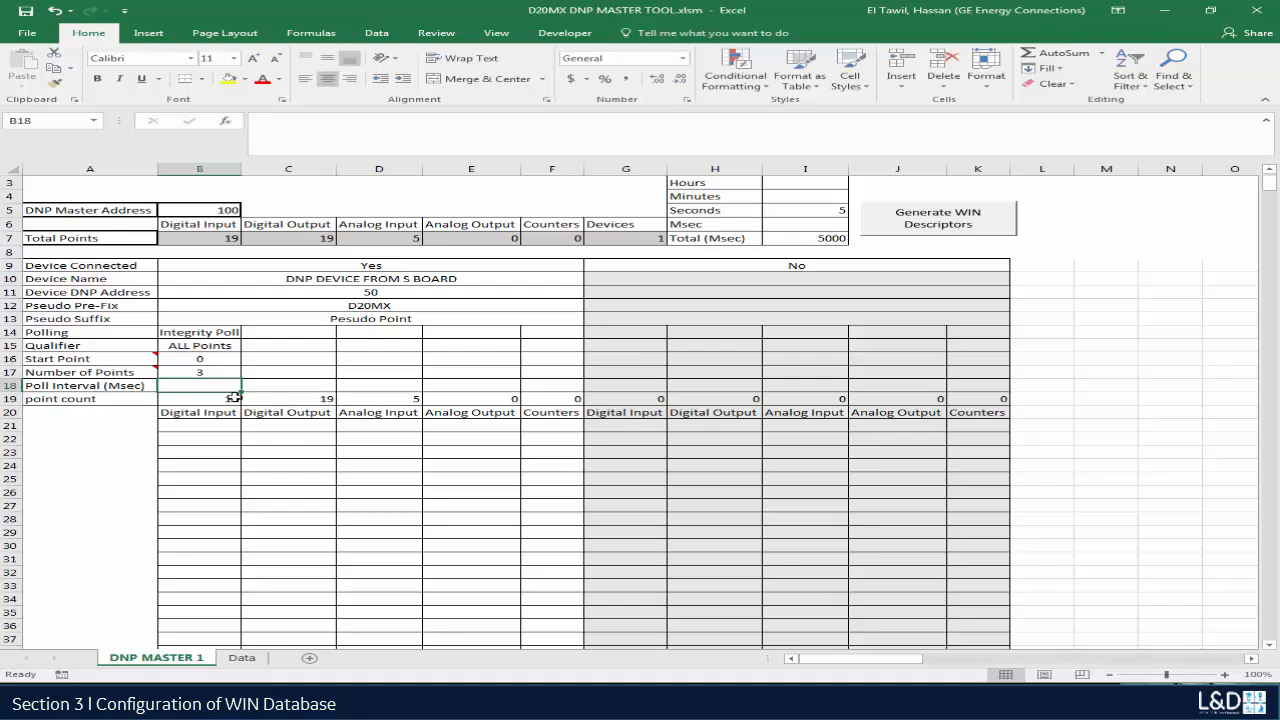
type("5")
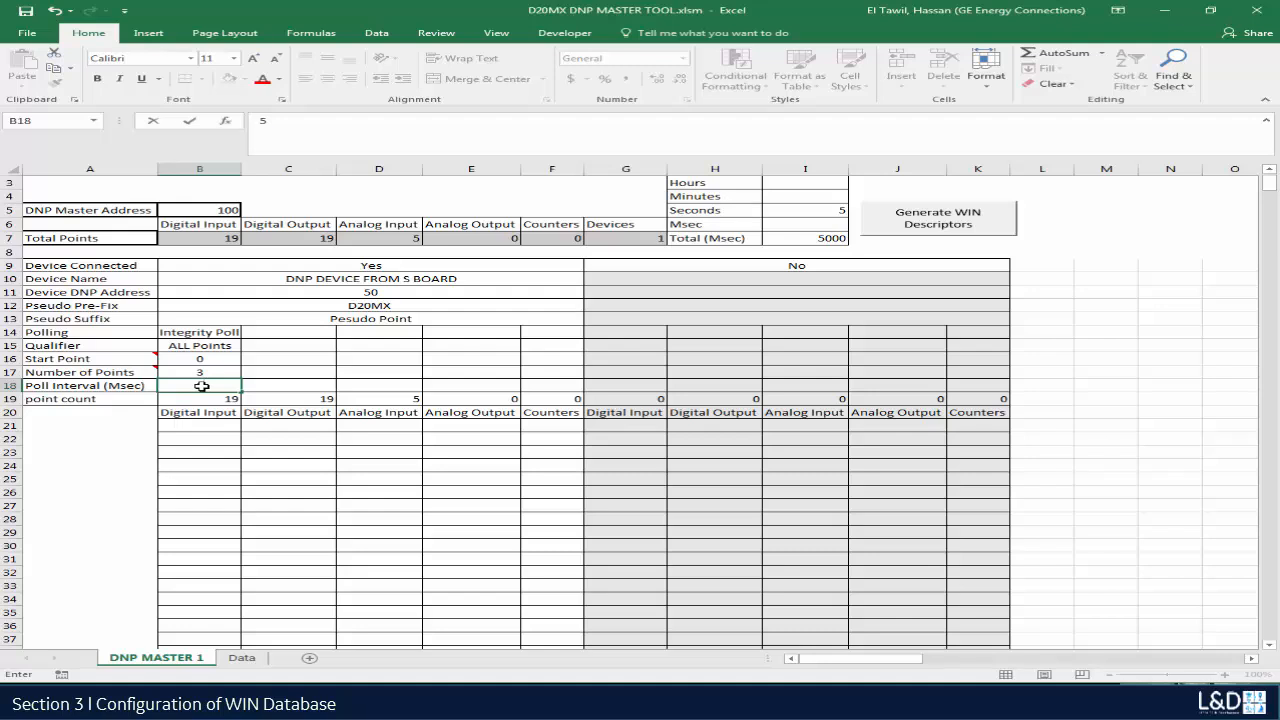
type("000")
Step: Enter DNP DPA Point 1 as the first digital input name in B21 and fill the series down to B23
left_click(197, 428)
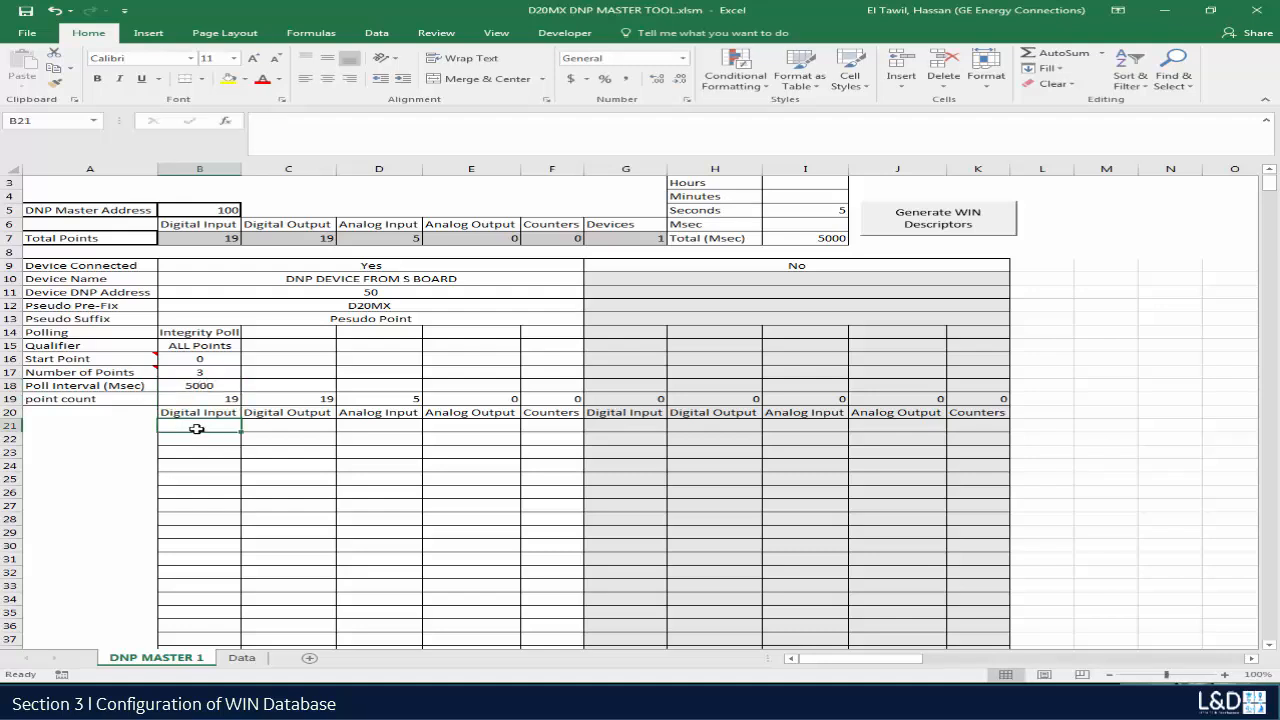
type("DN")
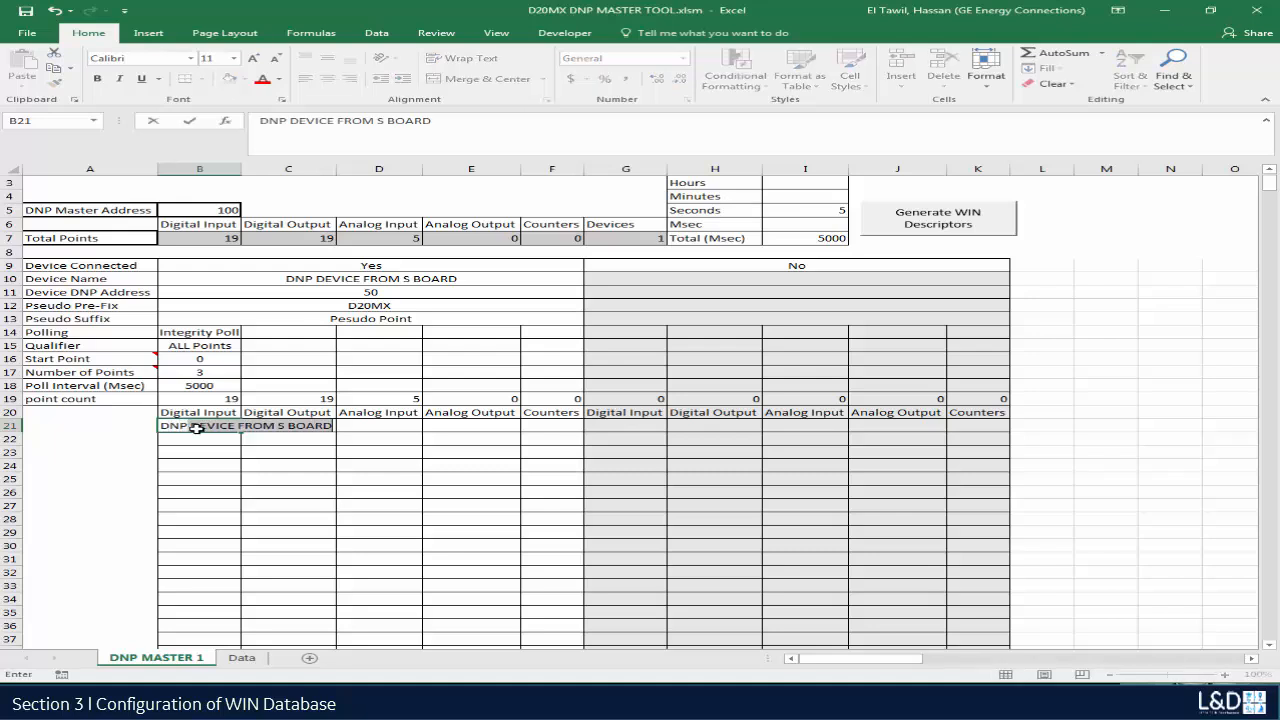
type("P DPA")
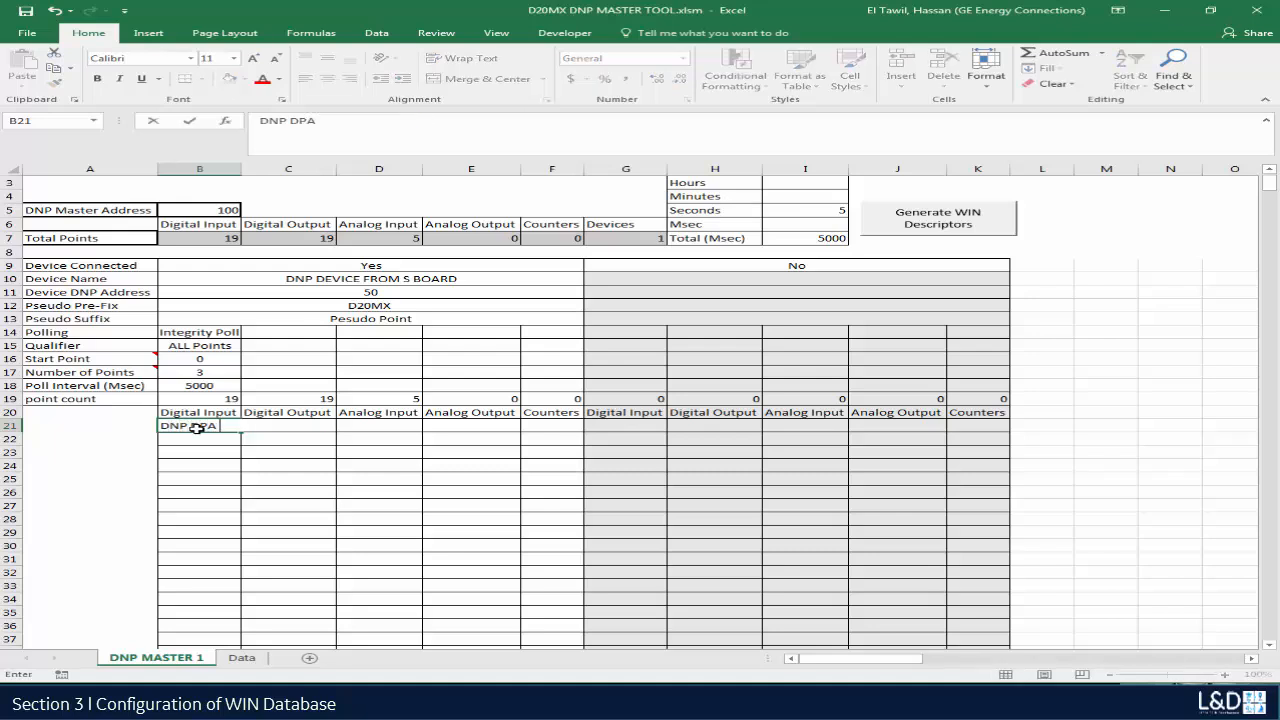
type(" Point 1")
left_click(197, 427)
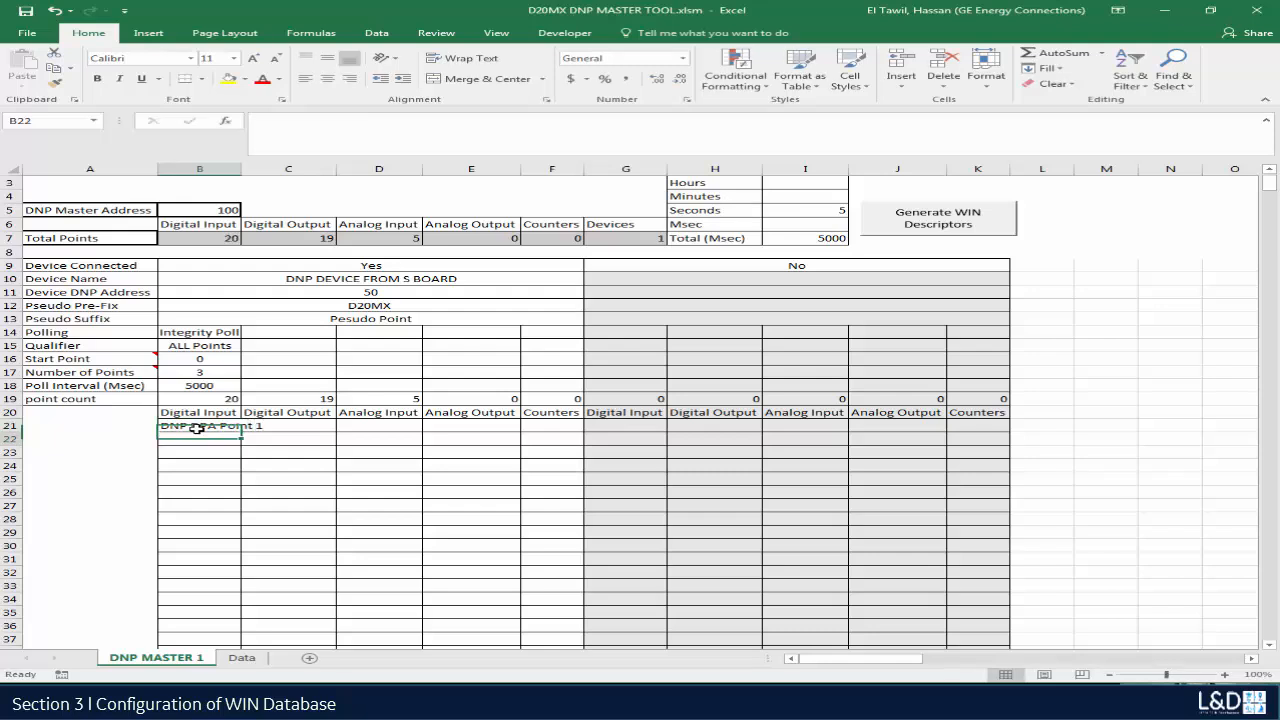
left_click(246, 434)
left_click(217, 425)
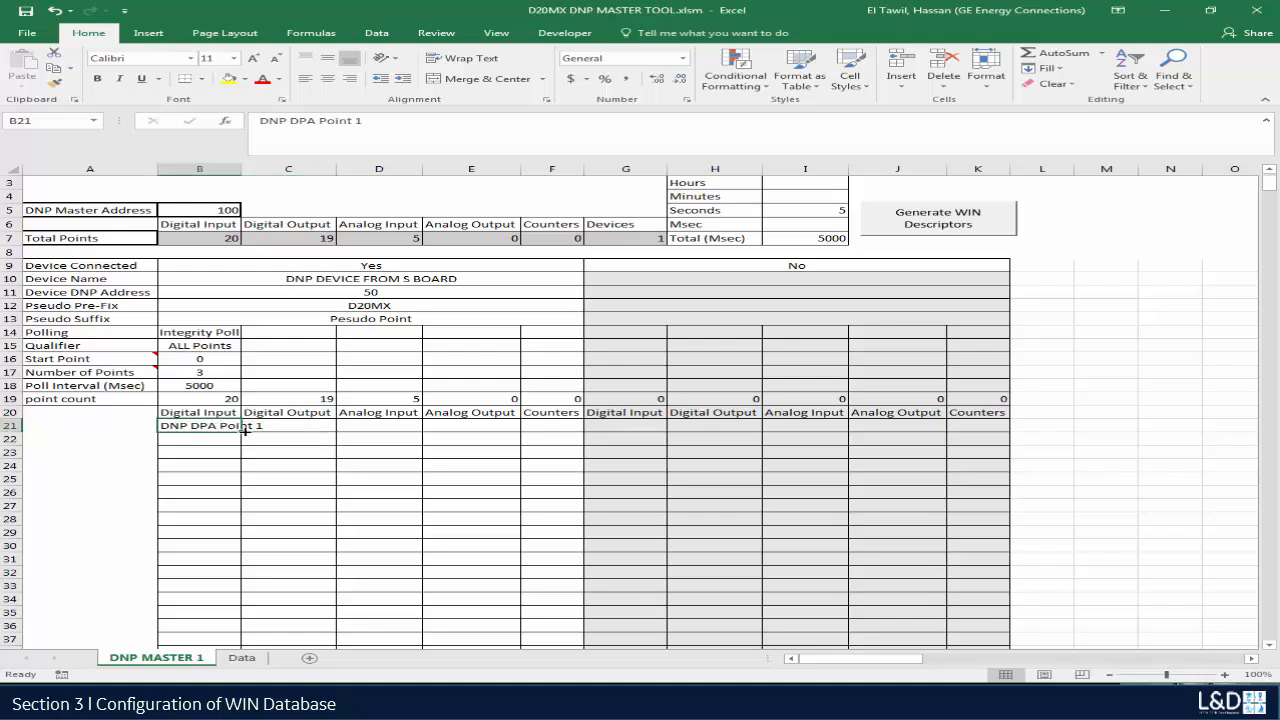
left_click_drag(242, 432, 243, 462)
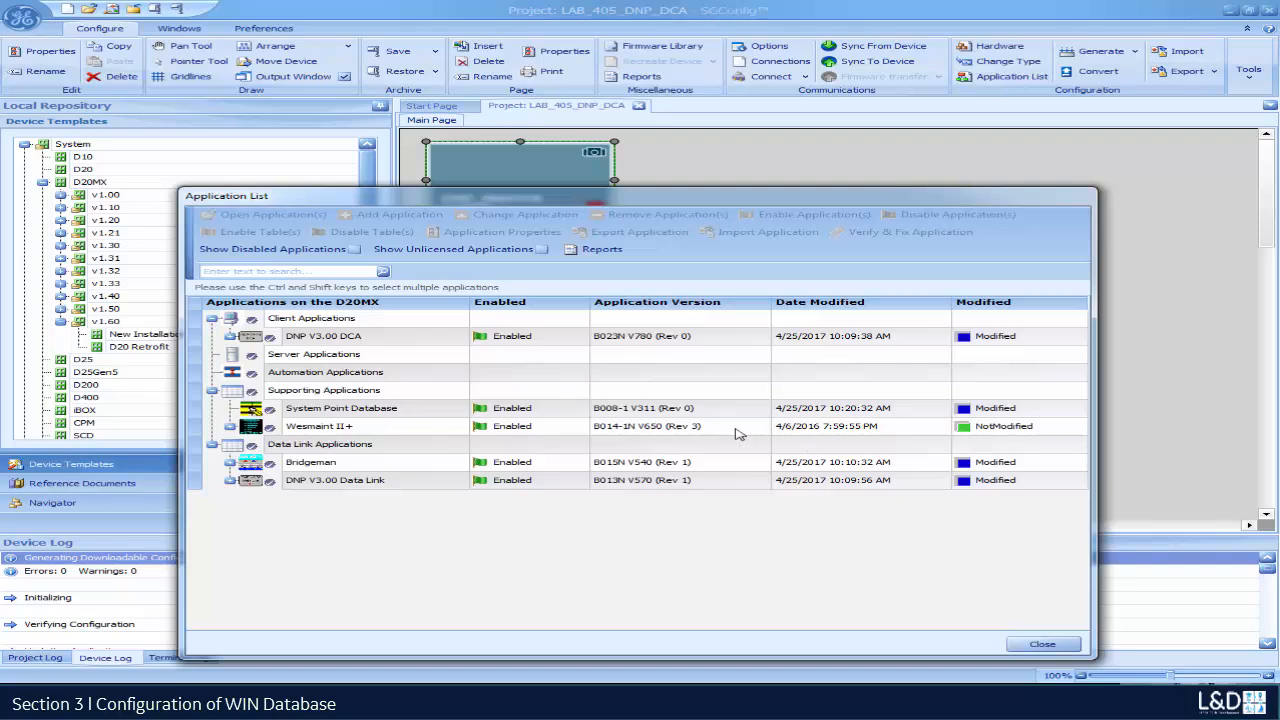
Step: In SGConfig's System Point Database, set DNP V3.00 DCA to 22 digital inputs and 5 analog inputs, and fill in its digital outputs and devices
double_click(380, 413)
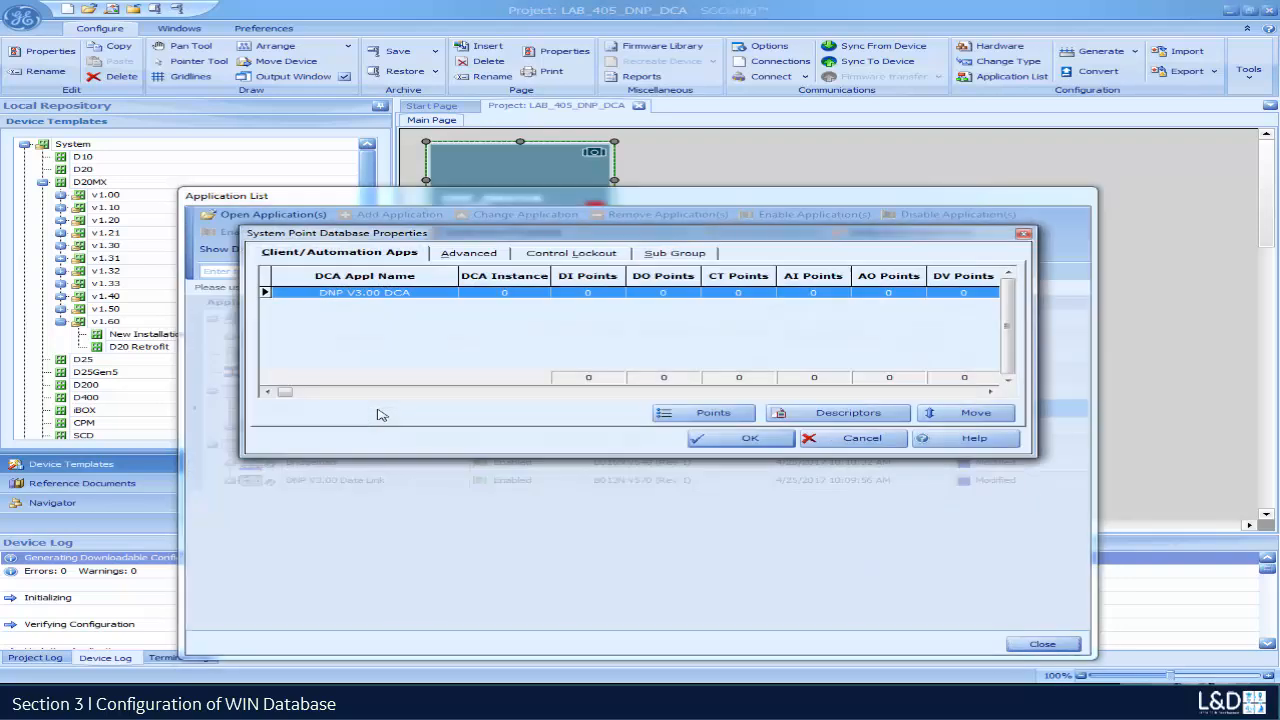
left_click(712, 413)
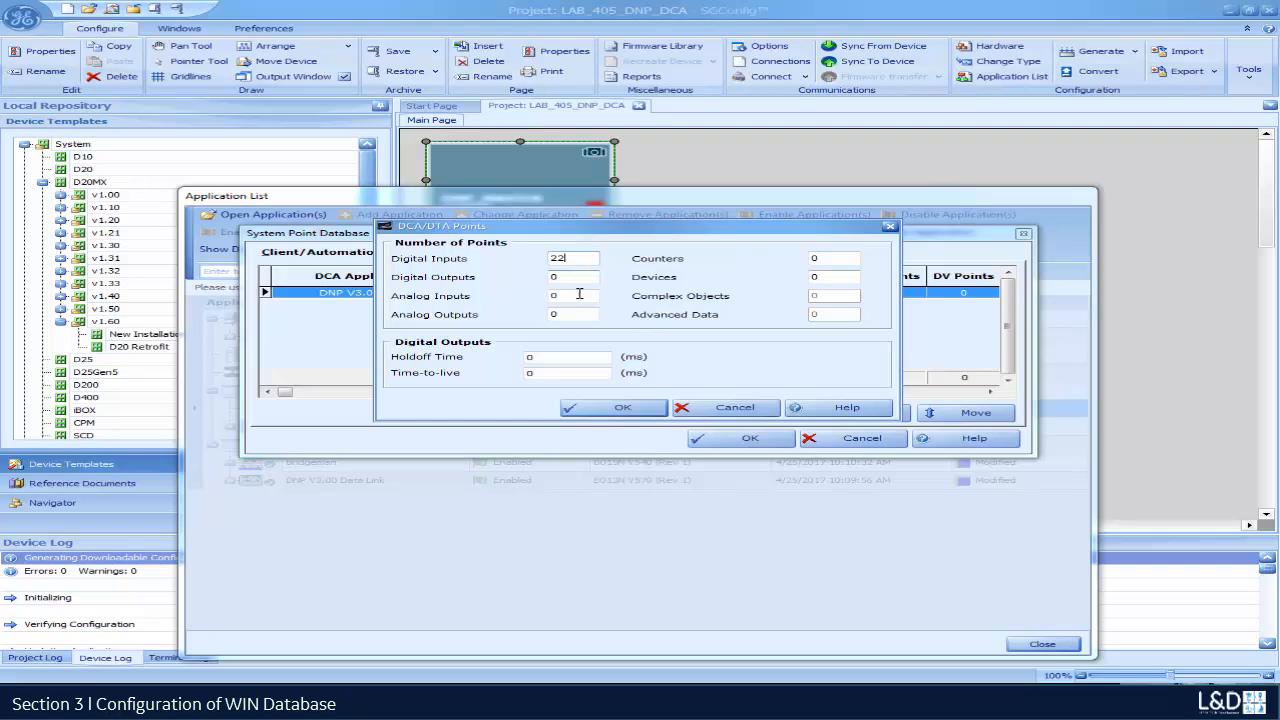
double_click(569, 278)
double_click(555, 295)
type("5")
double_click(824, 277)
left_click(625, 407)
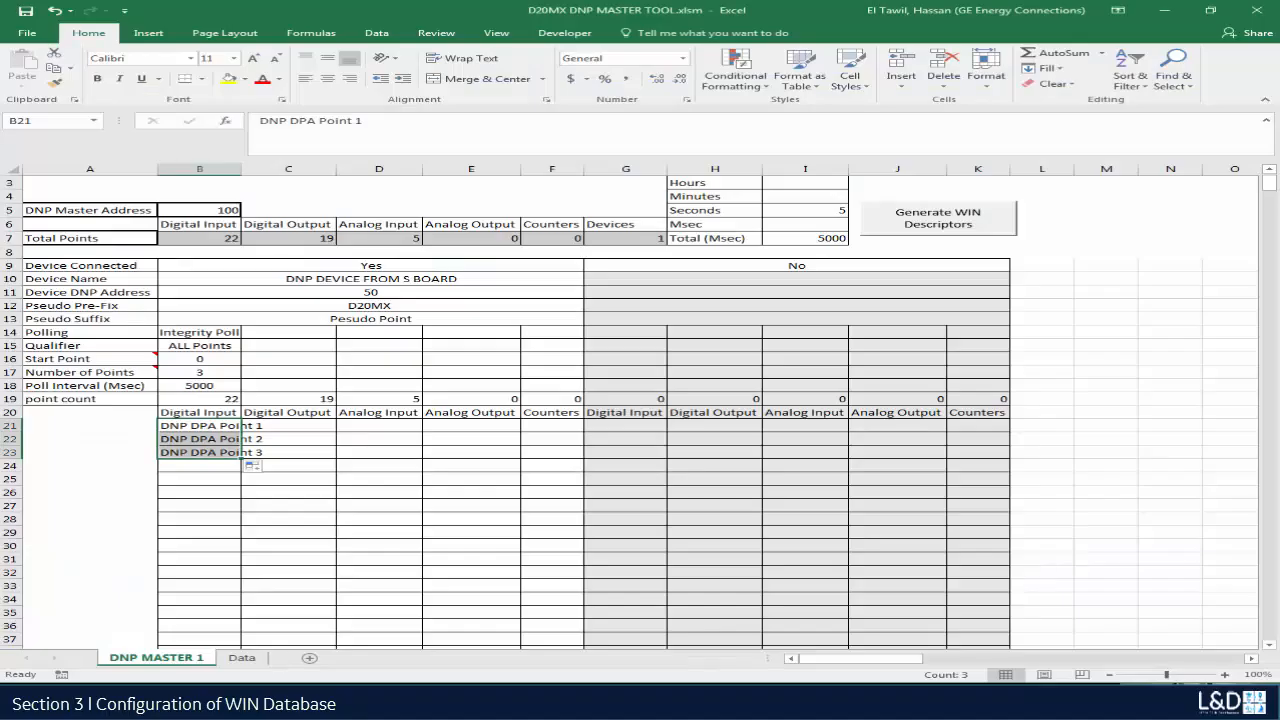
Step: Generate the WIN descriptors into a new Desktop folder named My Descriptors
left_click(950, 226)
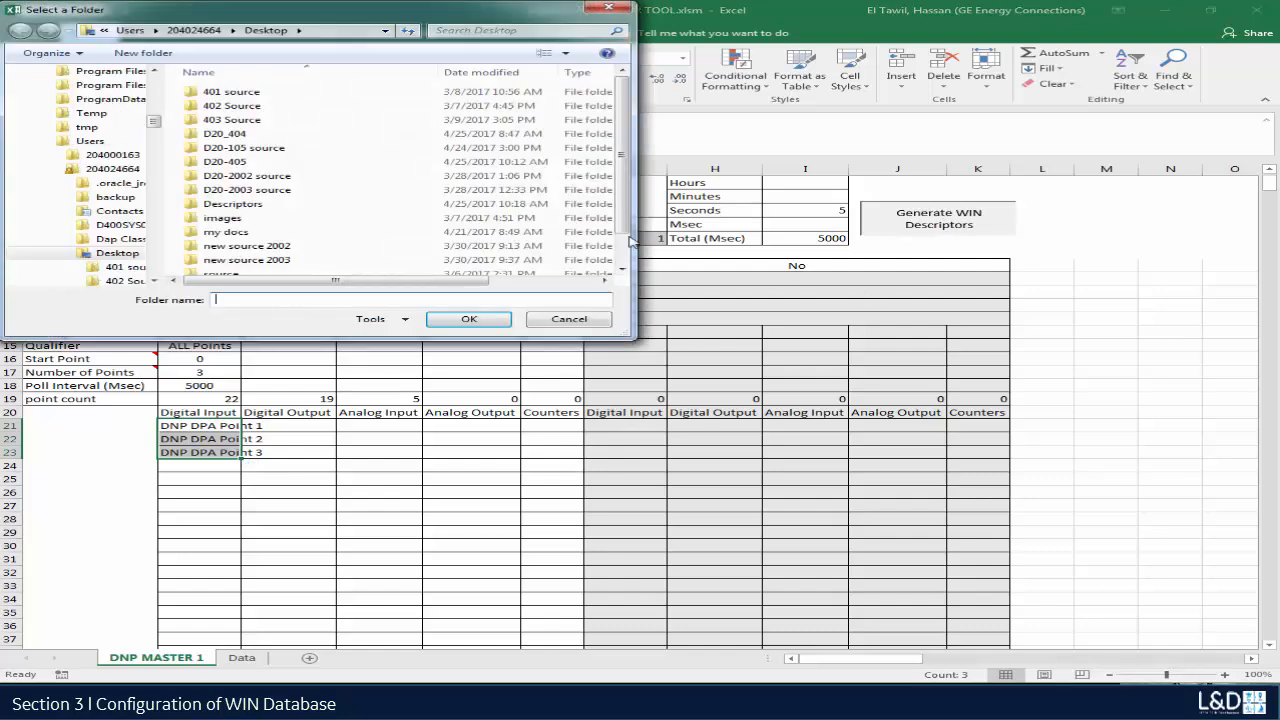
left_click_drag(153, 124, 152, 80)
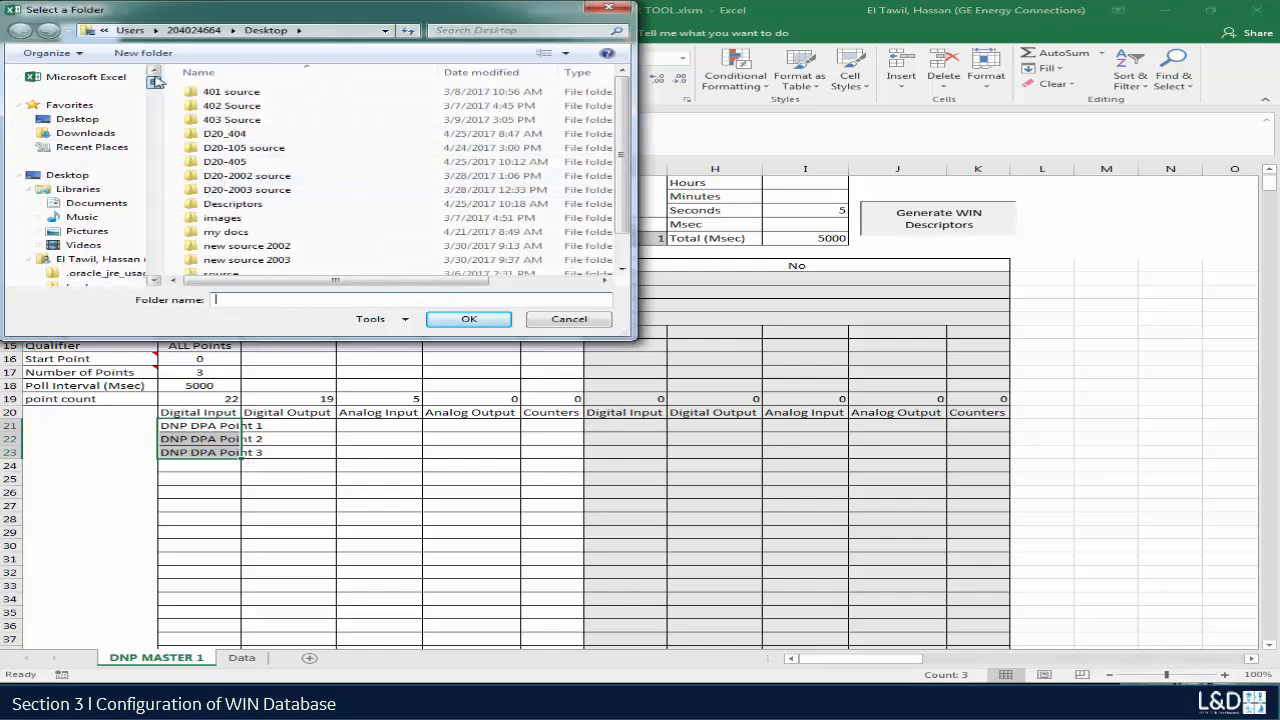
left_click(66, 175)
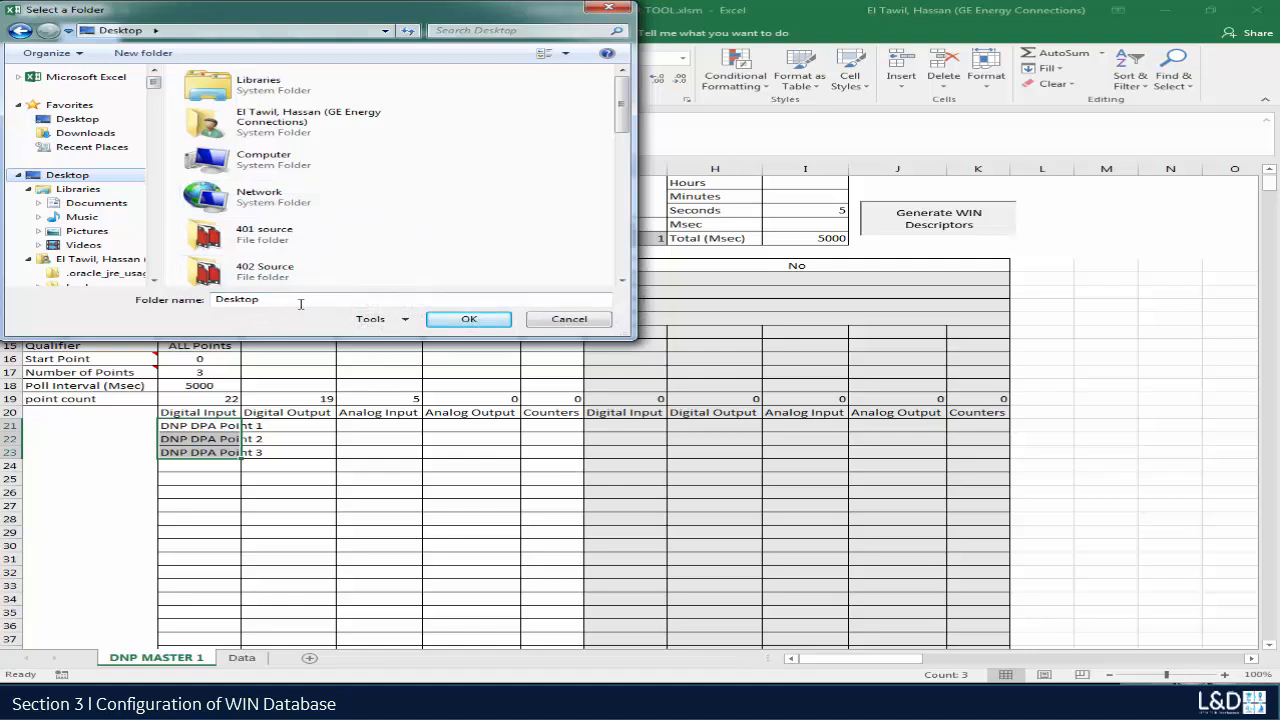
right_click(509, 188)
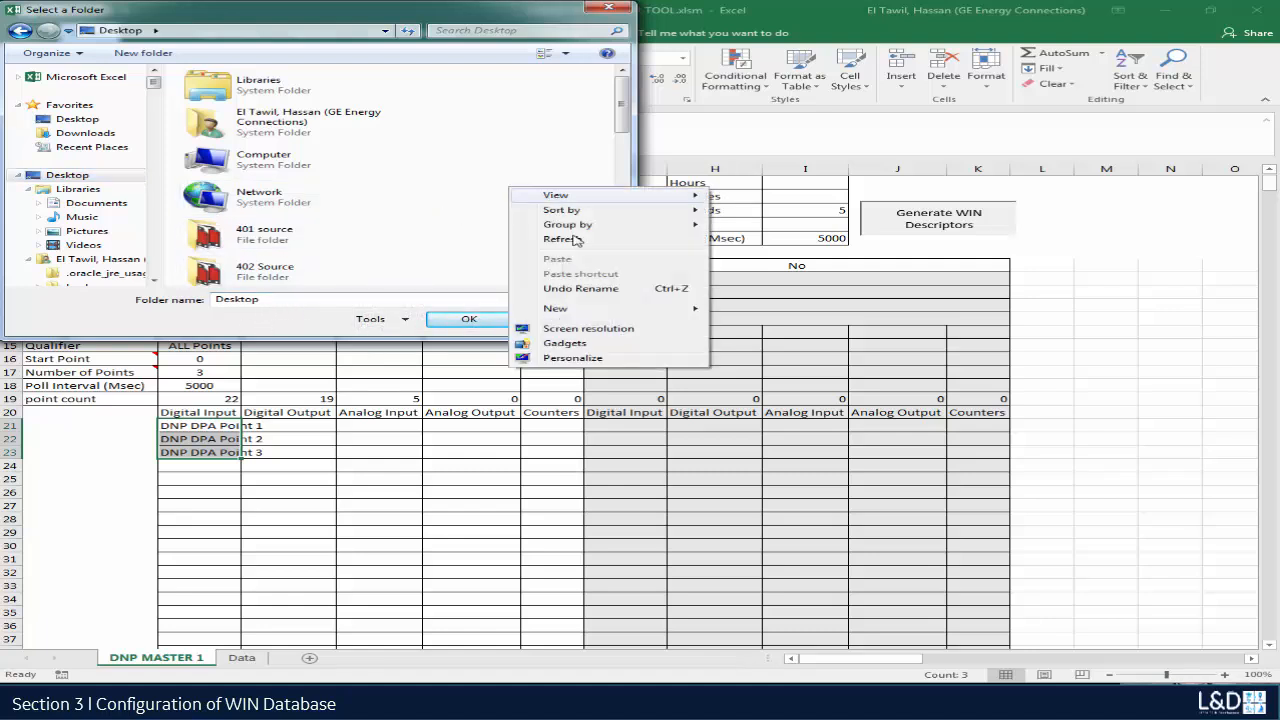
left_click(535, 270)
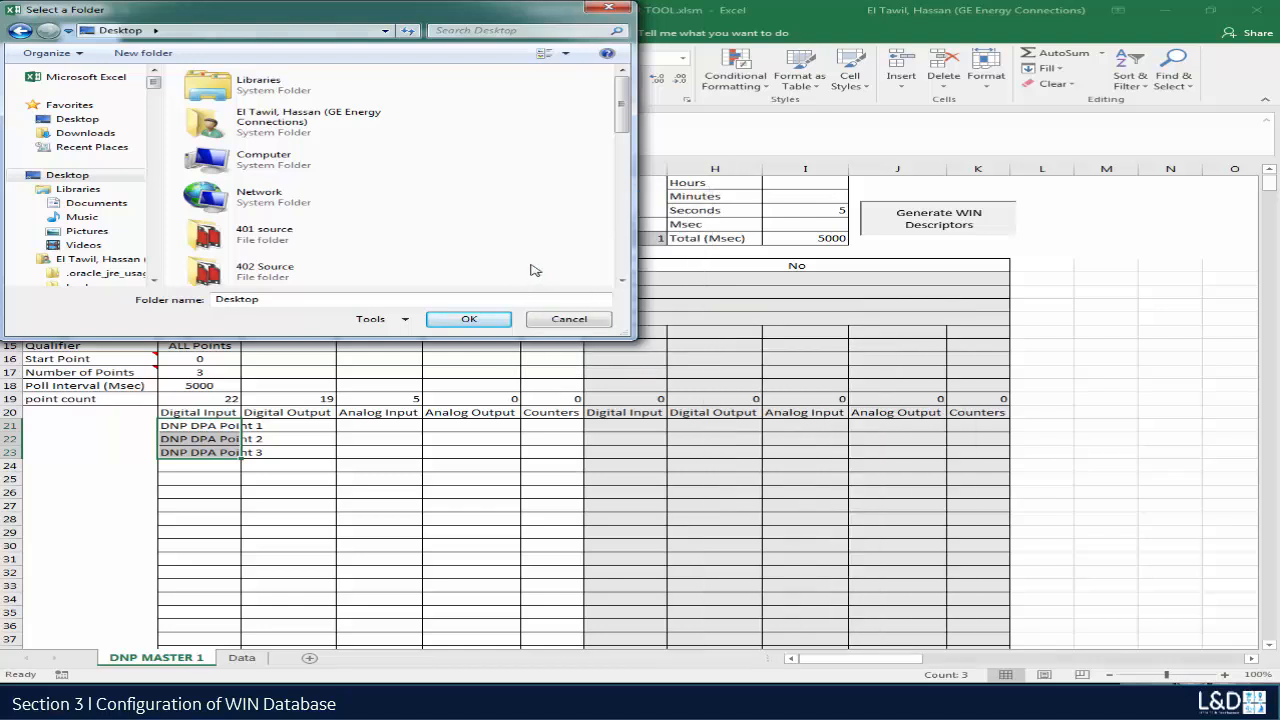
key("BackSpace")
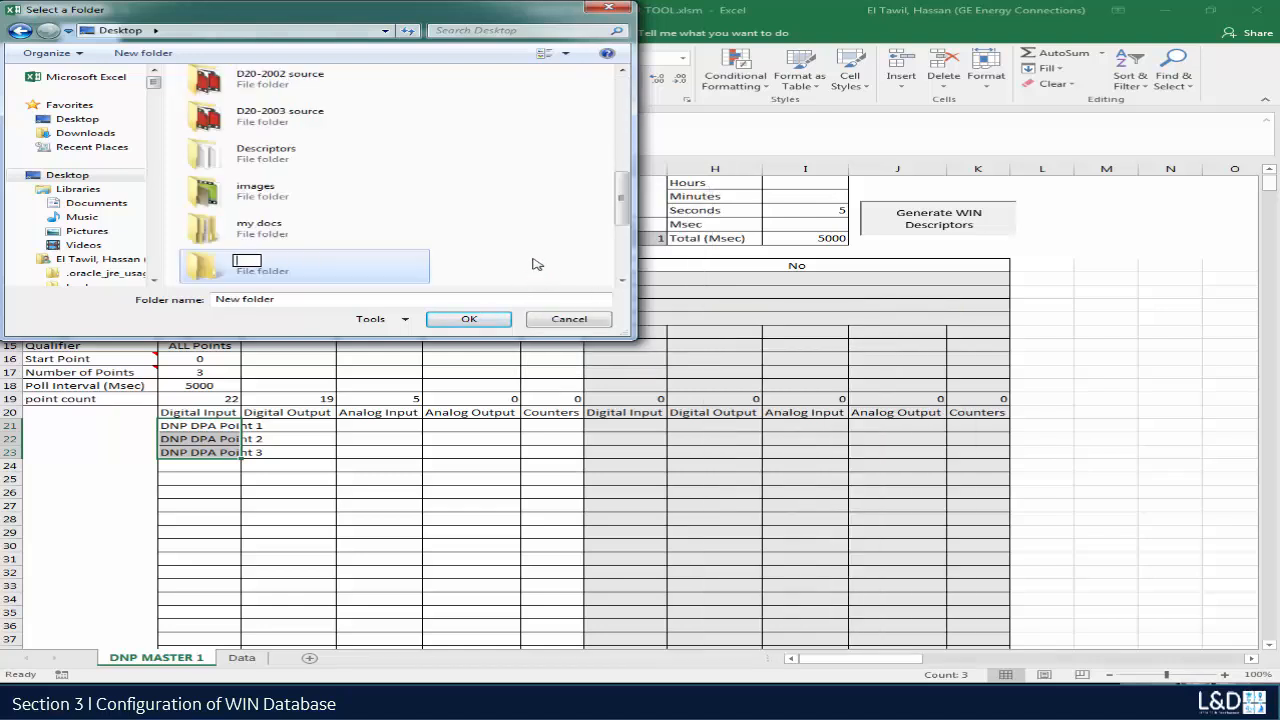
type("My Descript")
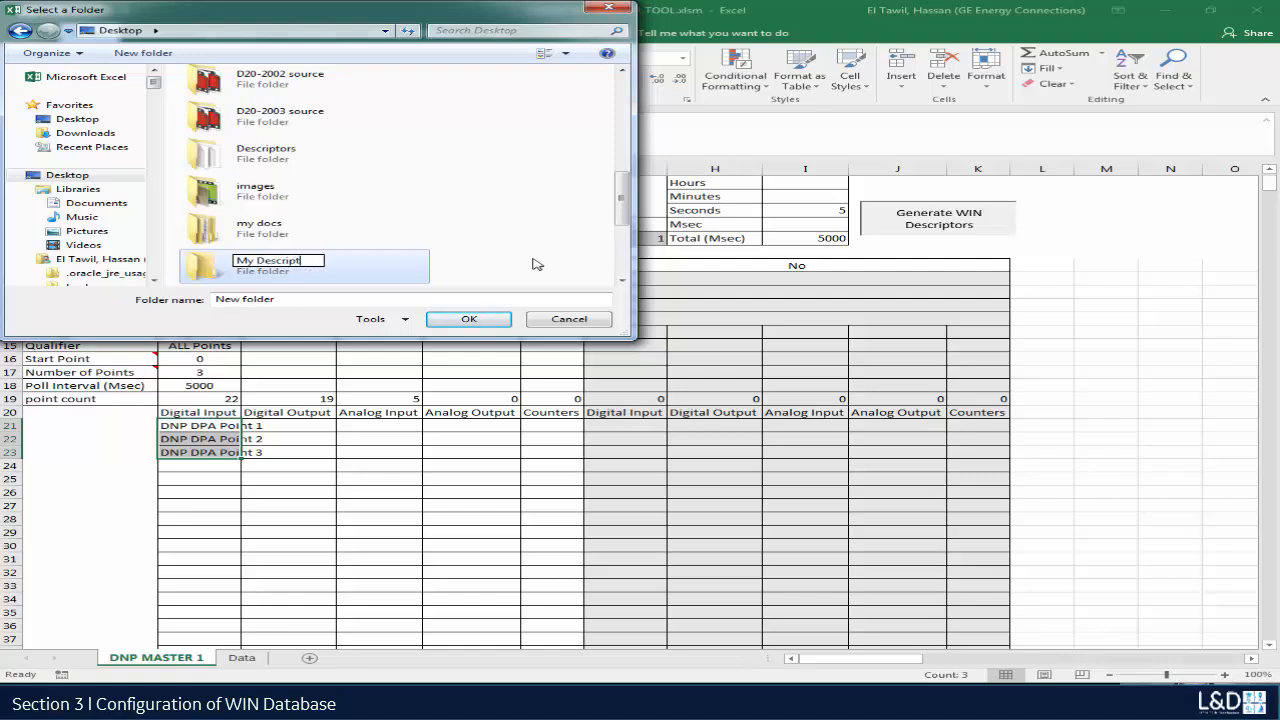
type("ors")
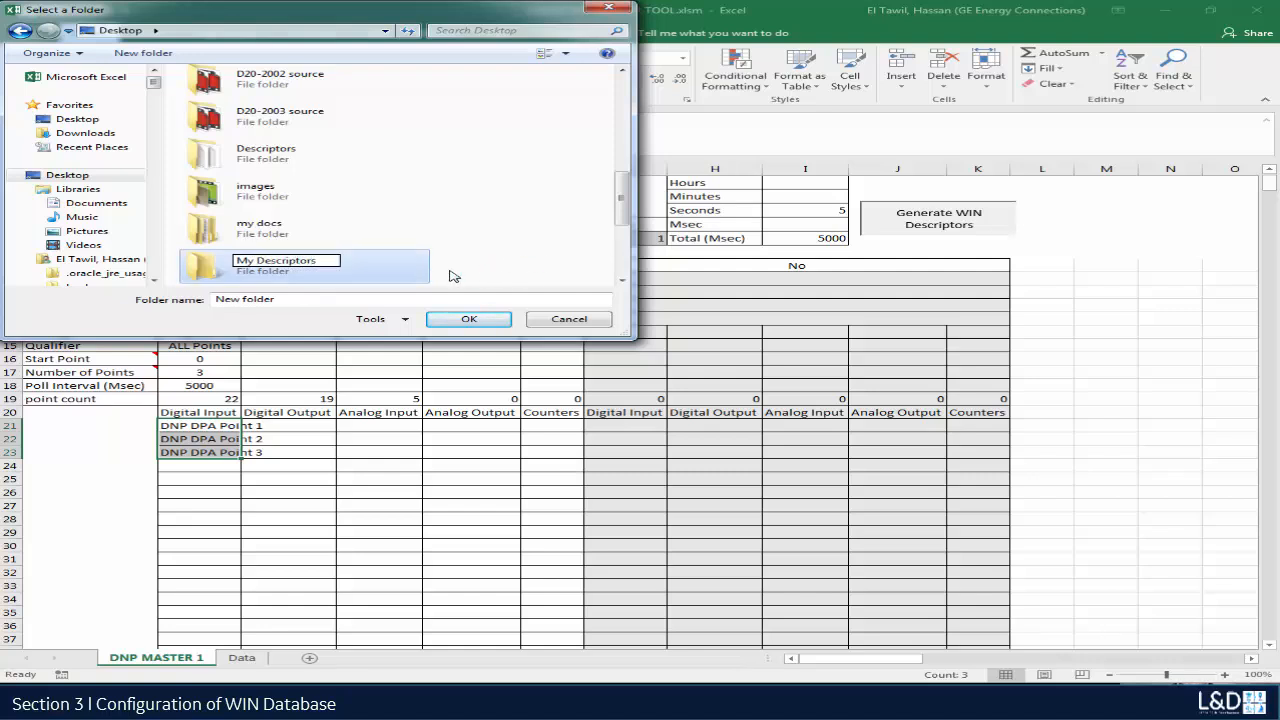
key("Return")
double_click(272, 226)
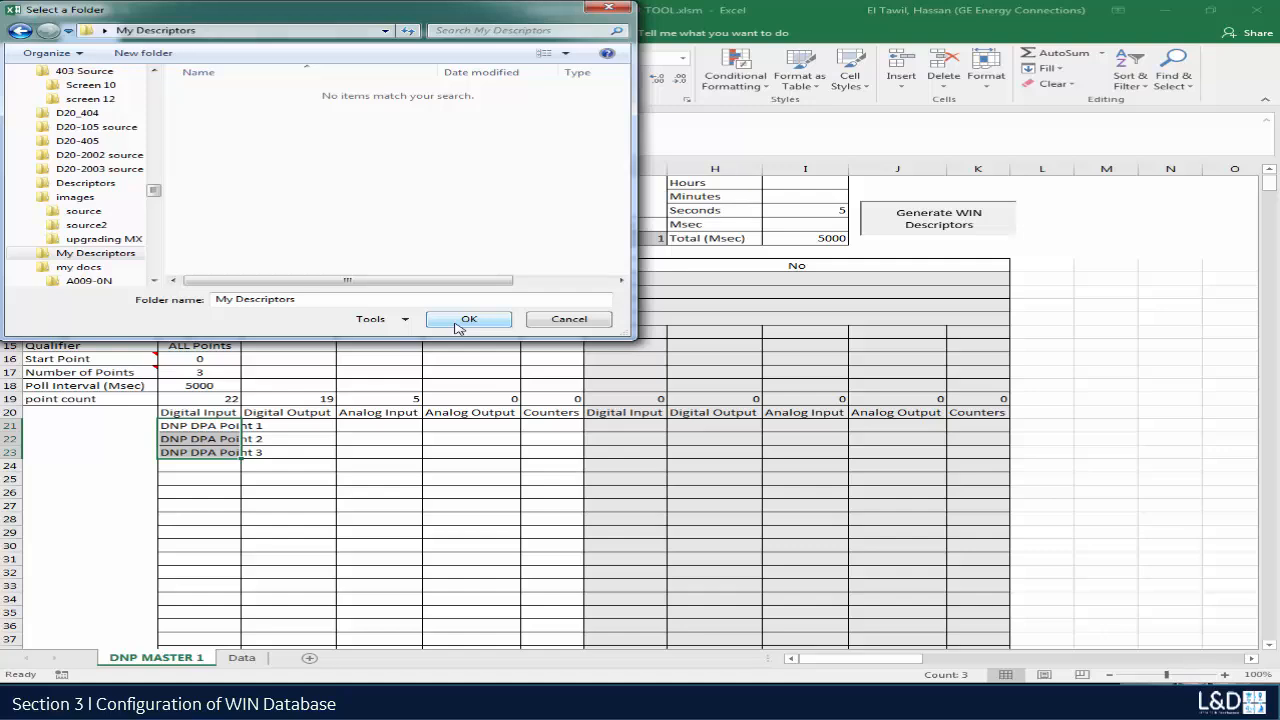
left_click(465, 319)
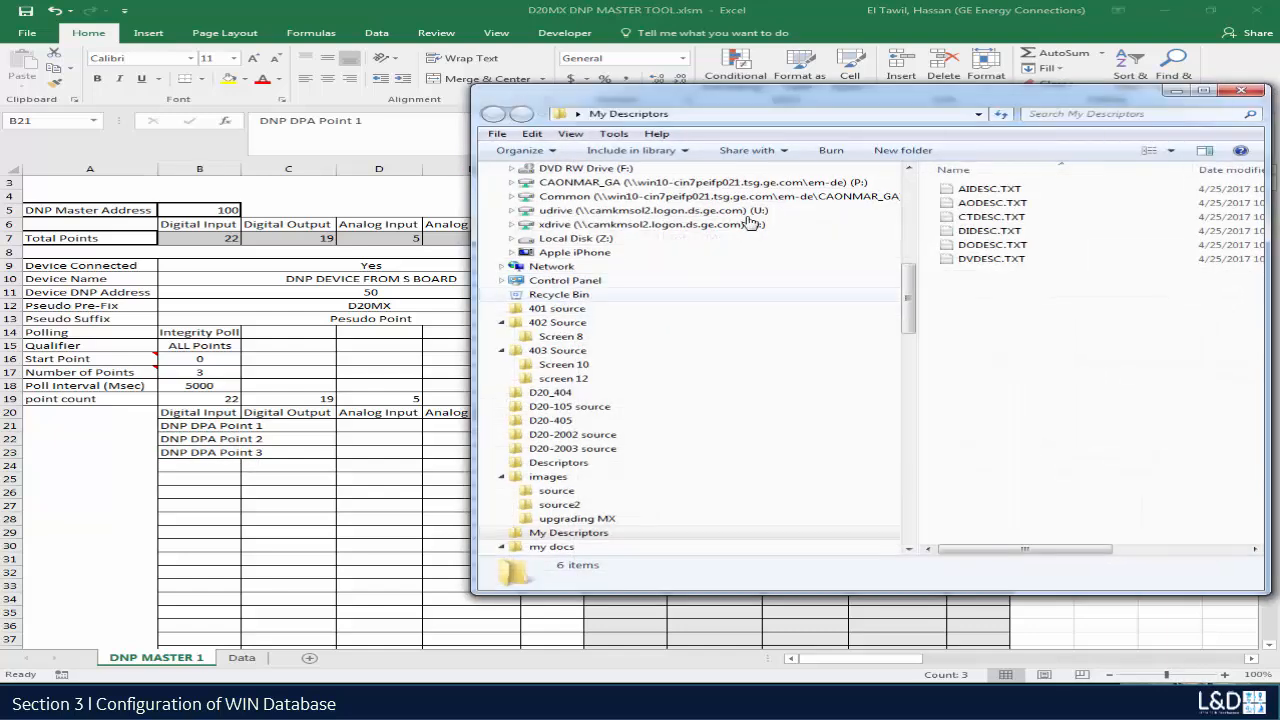
Step: Review the generated digital input descriptors in DIDESC.TXT, and close the file and its folder window
left_click_drag(838, 100, 540, 72)
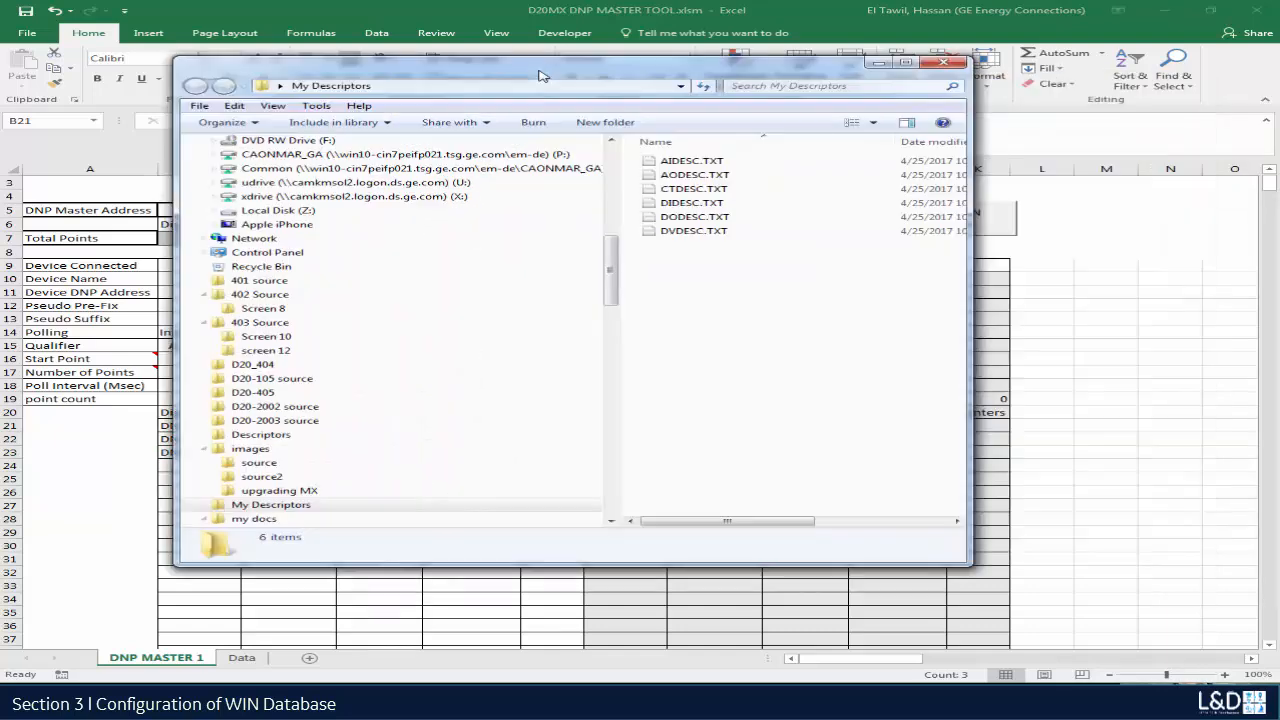
double_click(716, 204)
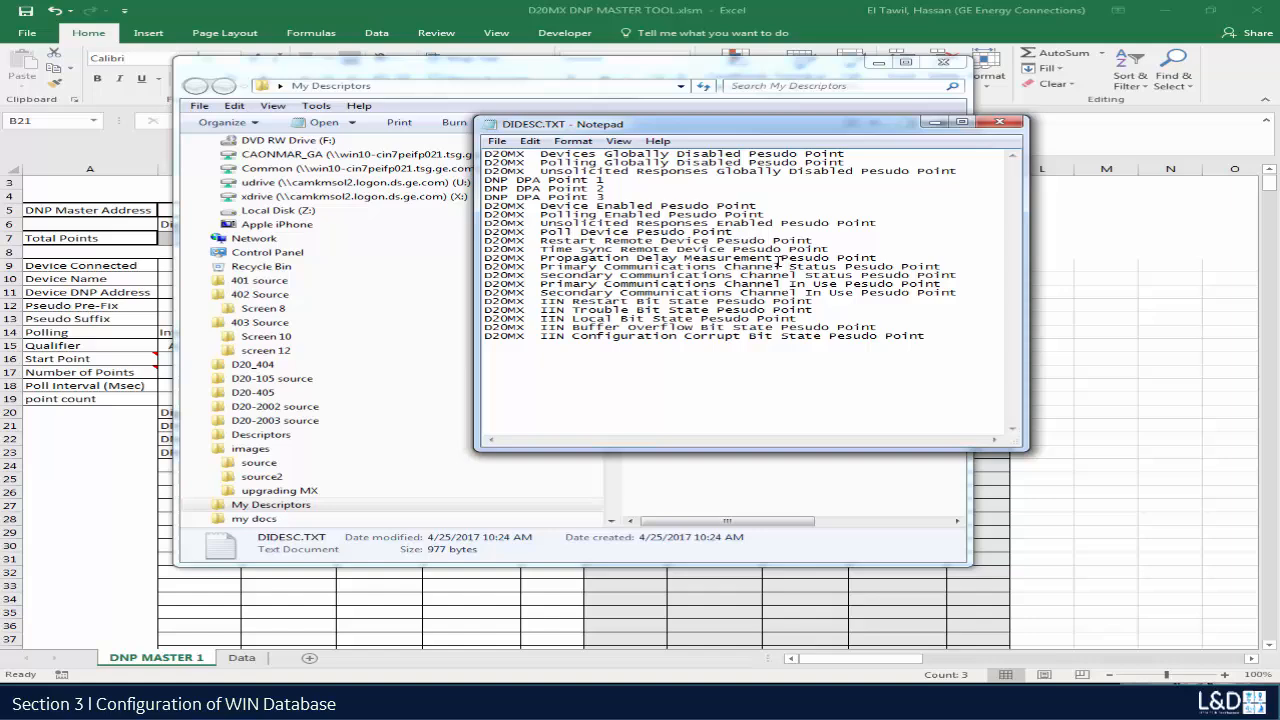
left_click(1000, 122)
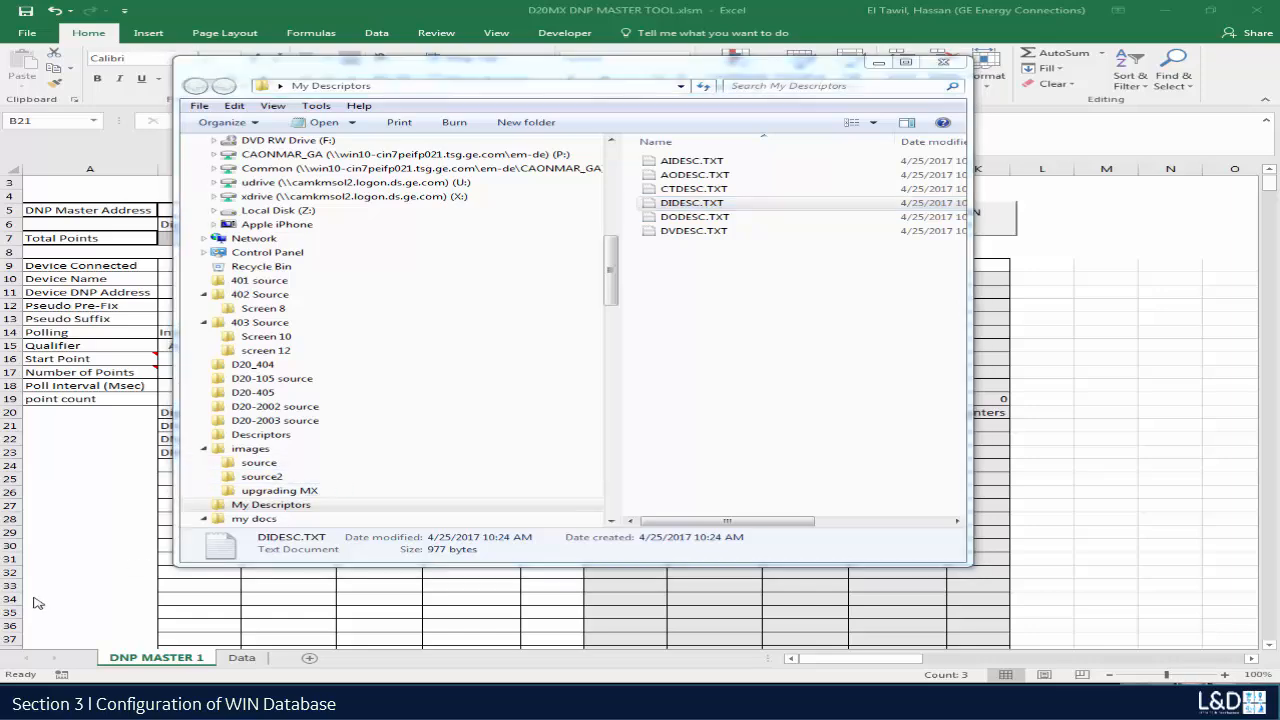
left_click(944, 64)
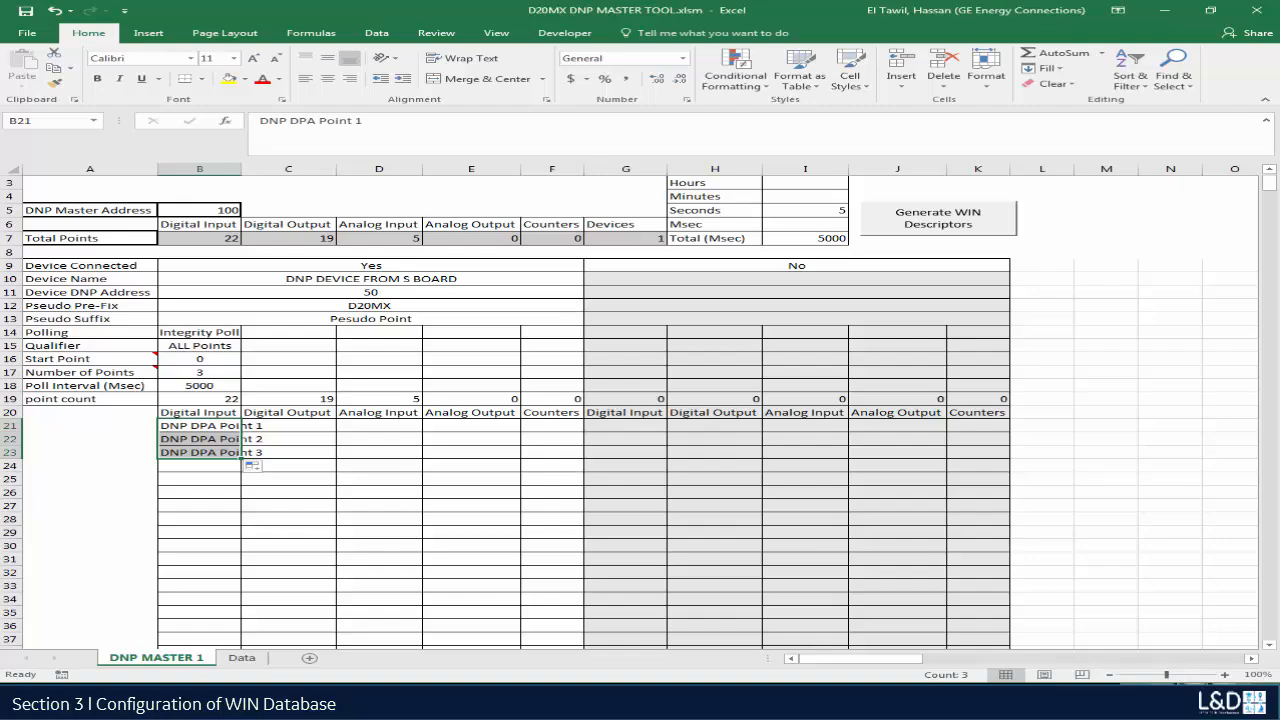
Step: In SGConfig, import the point descriptors for All Point Types from the My Descriptors folder on the Desktop
key("alt+Tab")
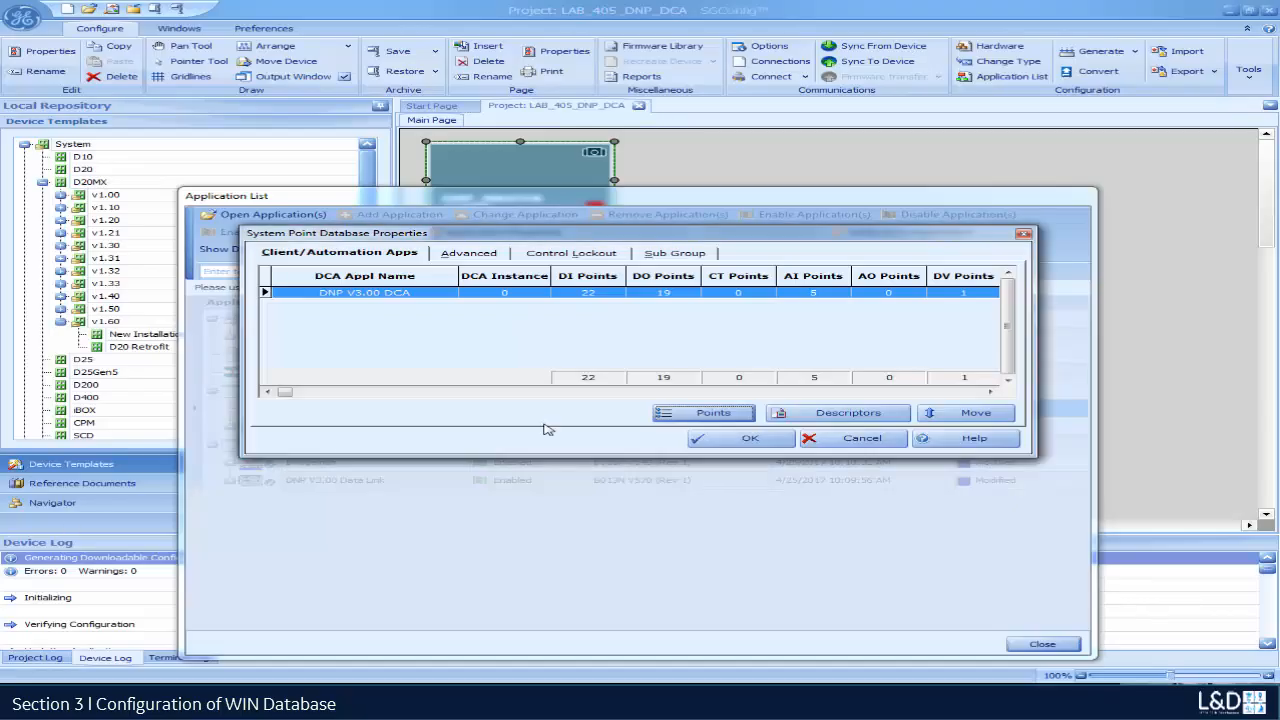
left_click(850, 421)
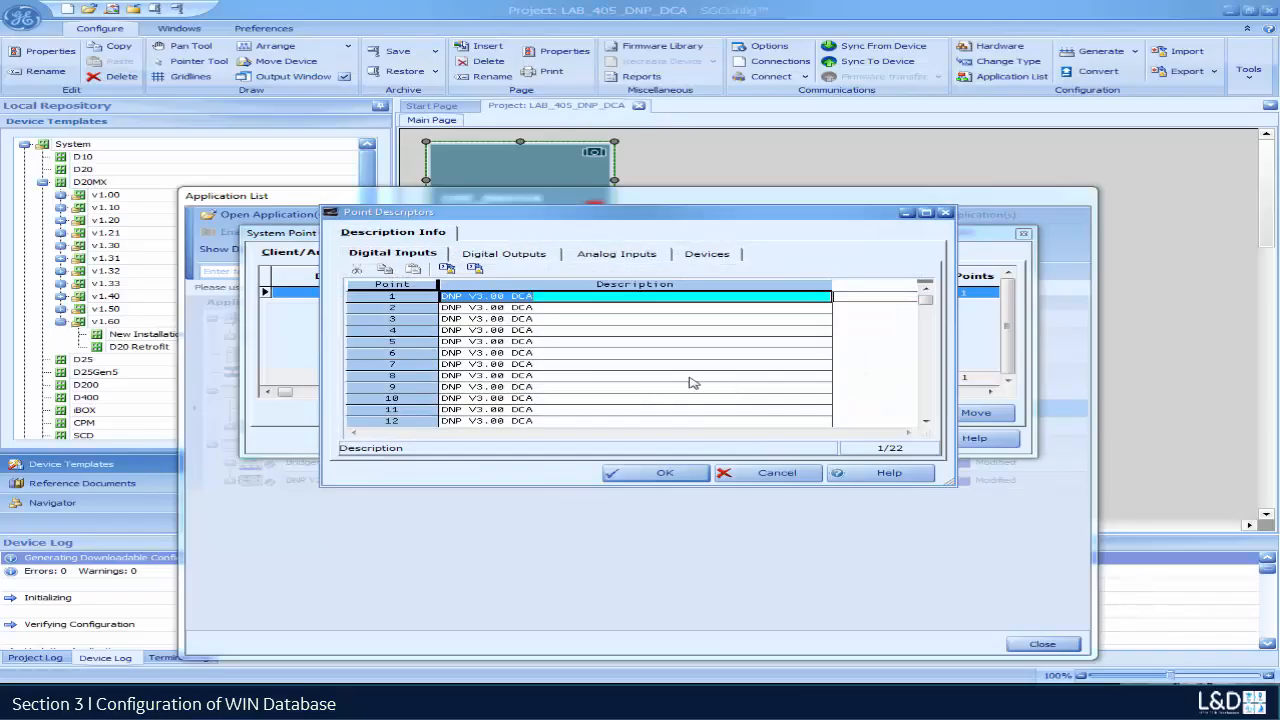
left_click(447, 268)
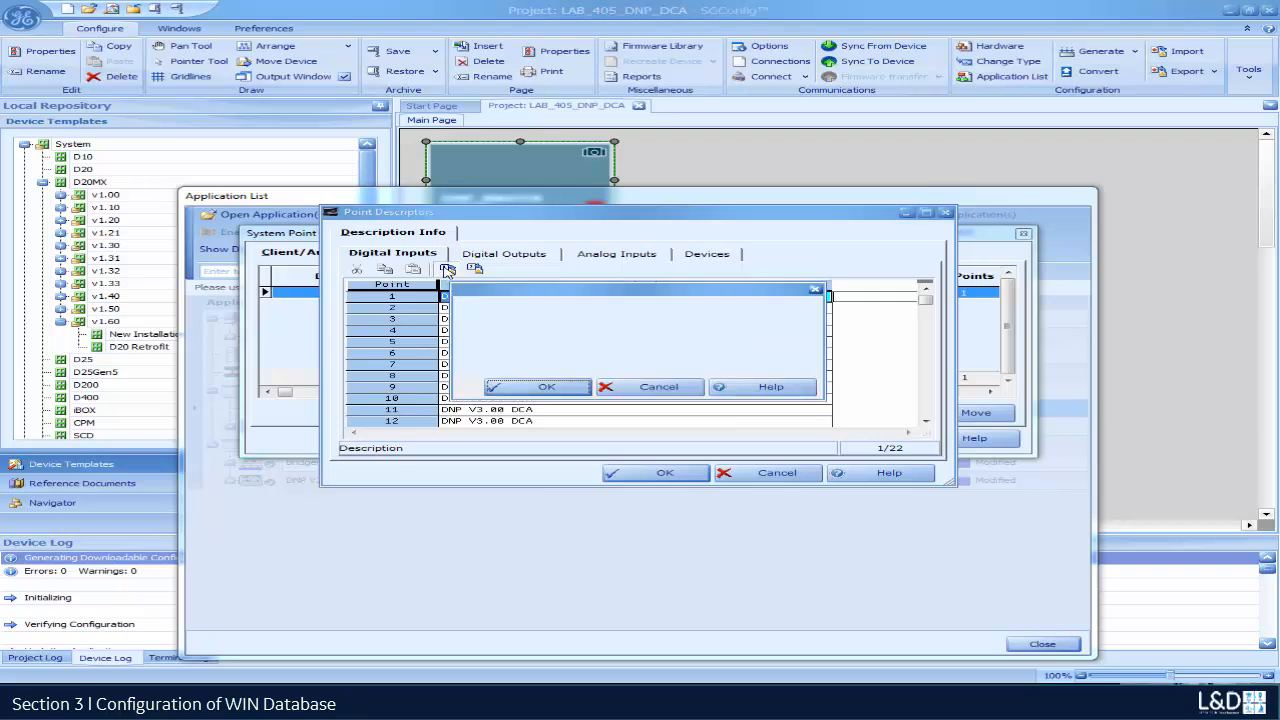
left_click(477, 354)
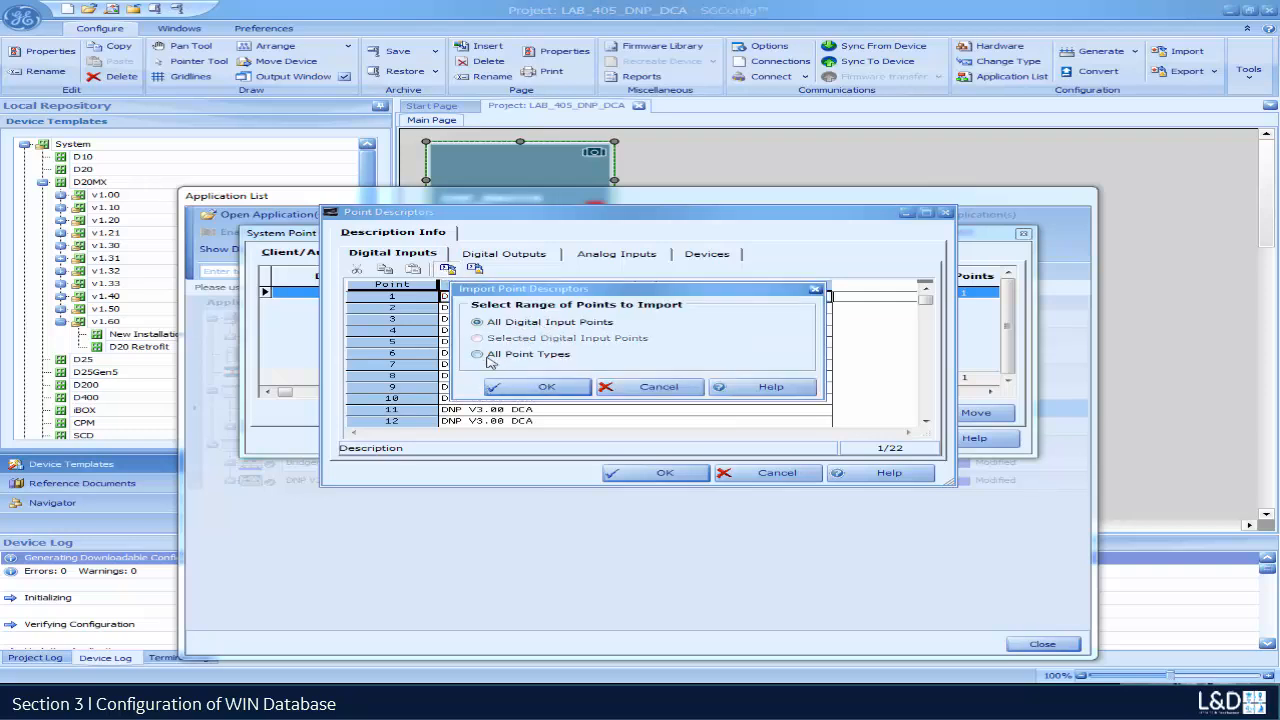
left_click(546, 390)
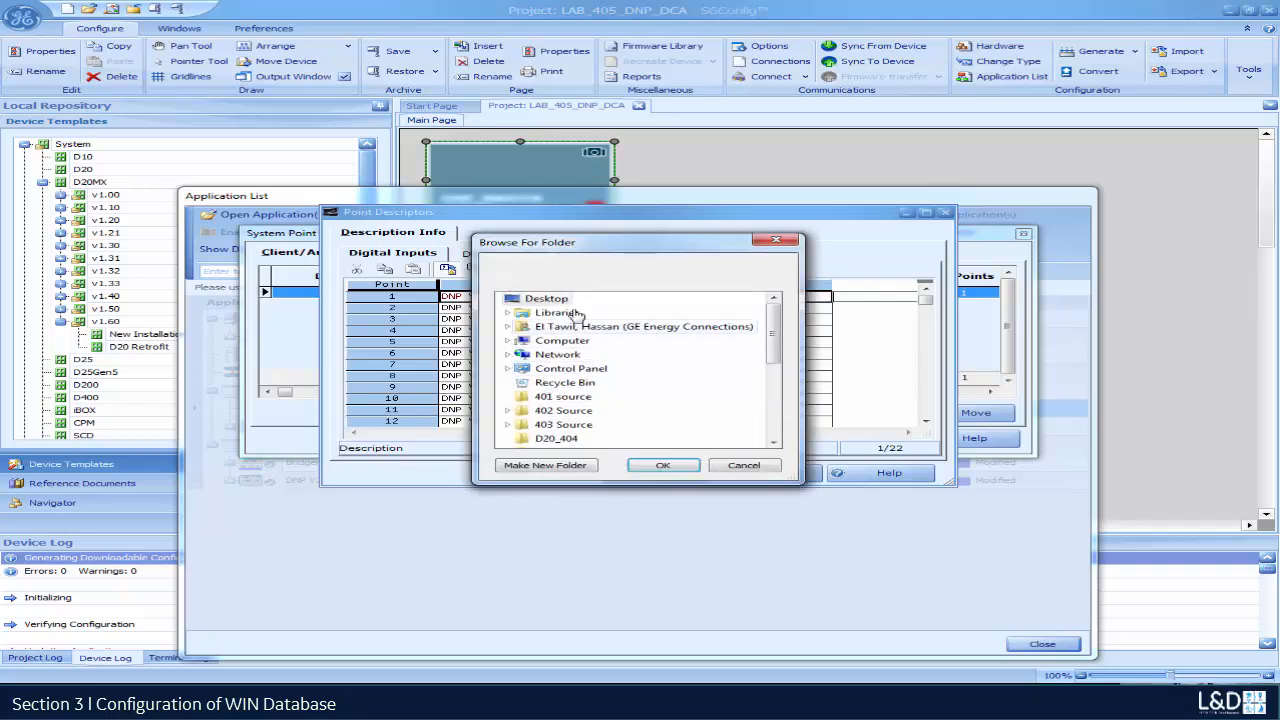
left_click(777, 424)
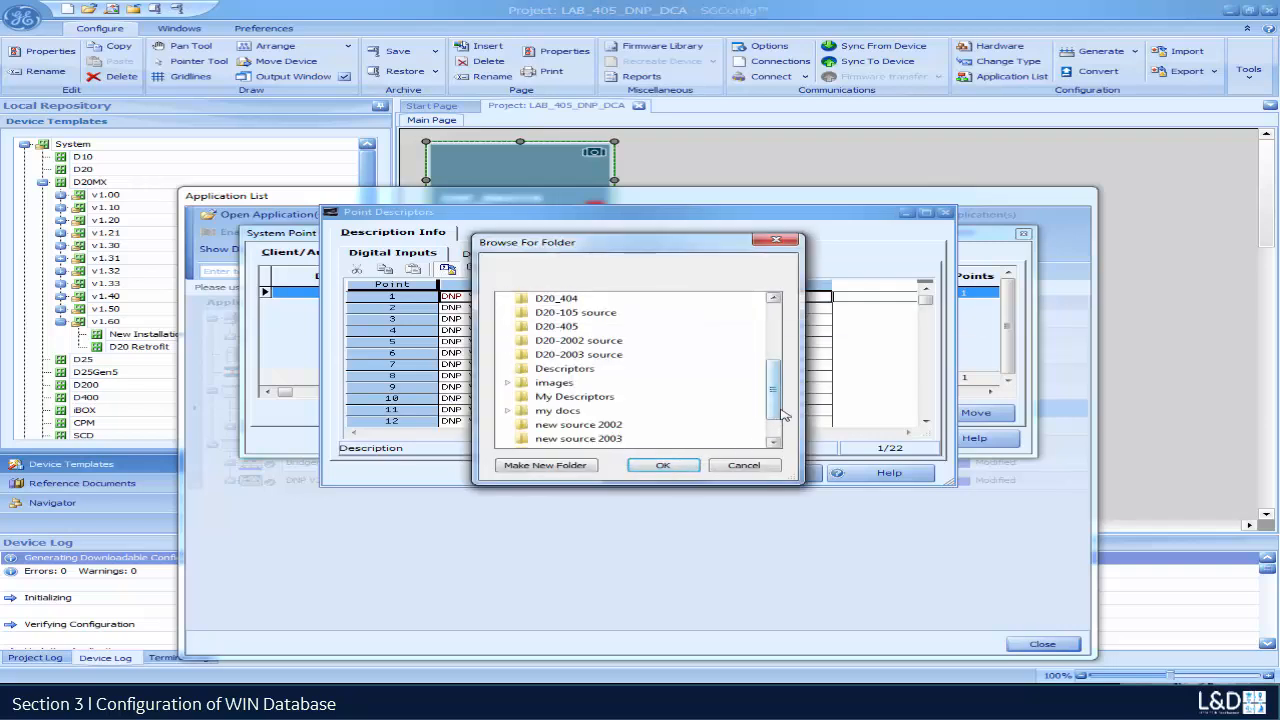
left_click_drag(779, 410, 780, 425)
left_click(598, 356)
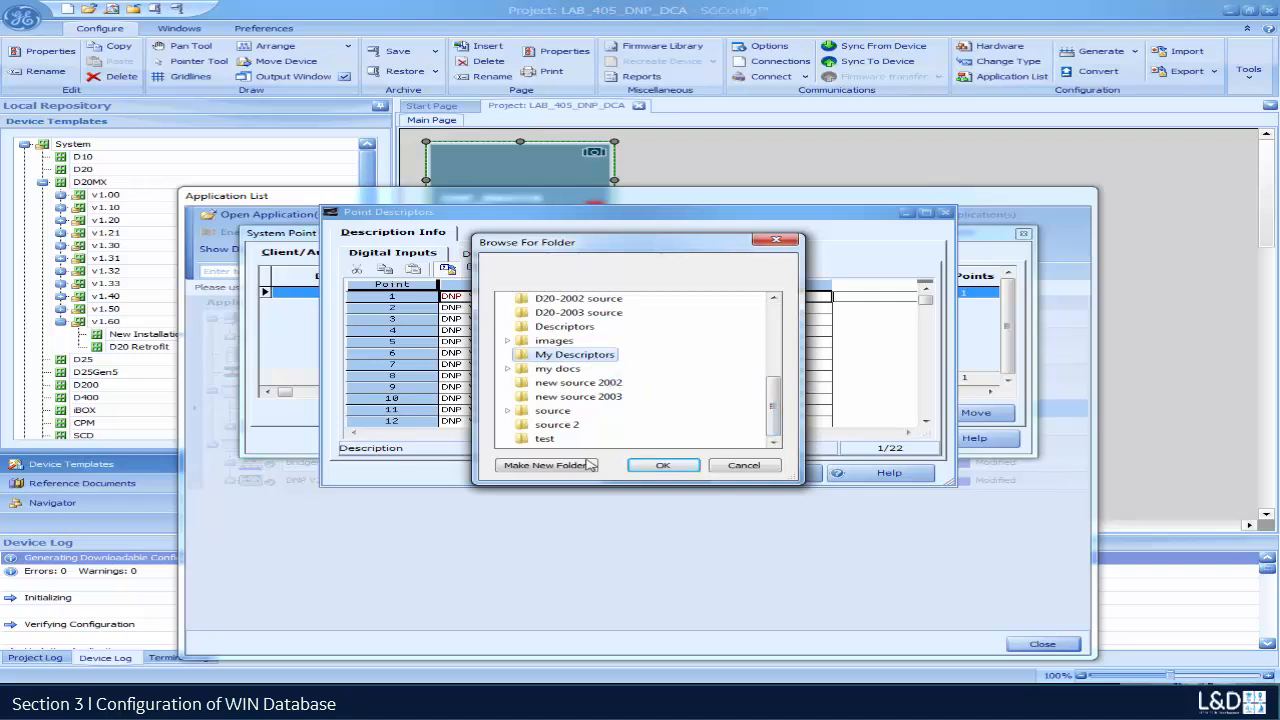
left_click(667, 467)
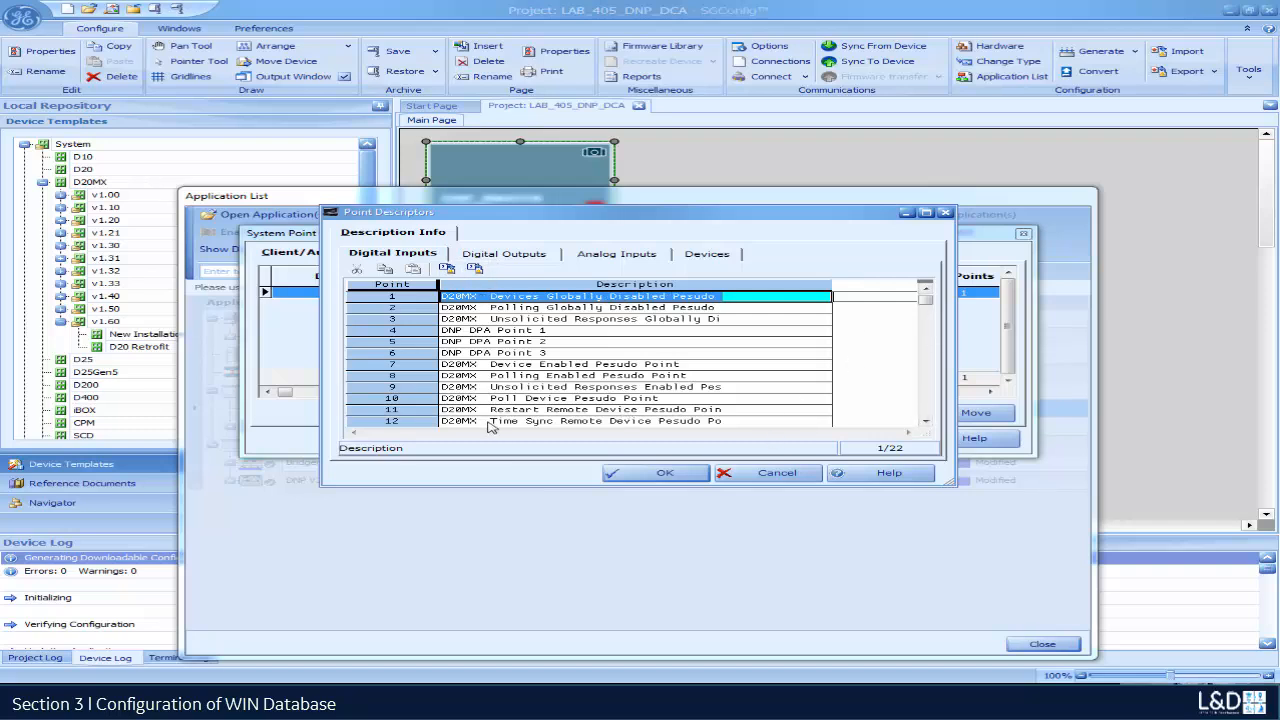
Step: Check the imported descriptions of the digital outputs, devices, analog inputs and digital inputs for cut-off text
left_click(505, 256)
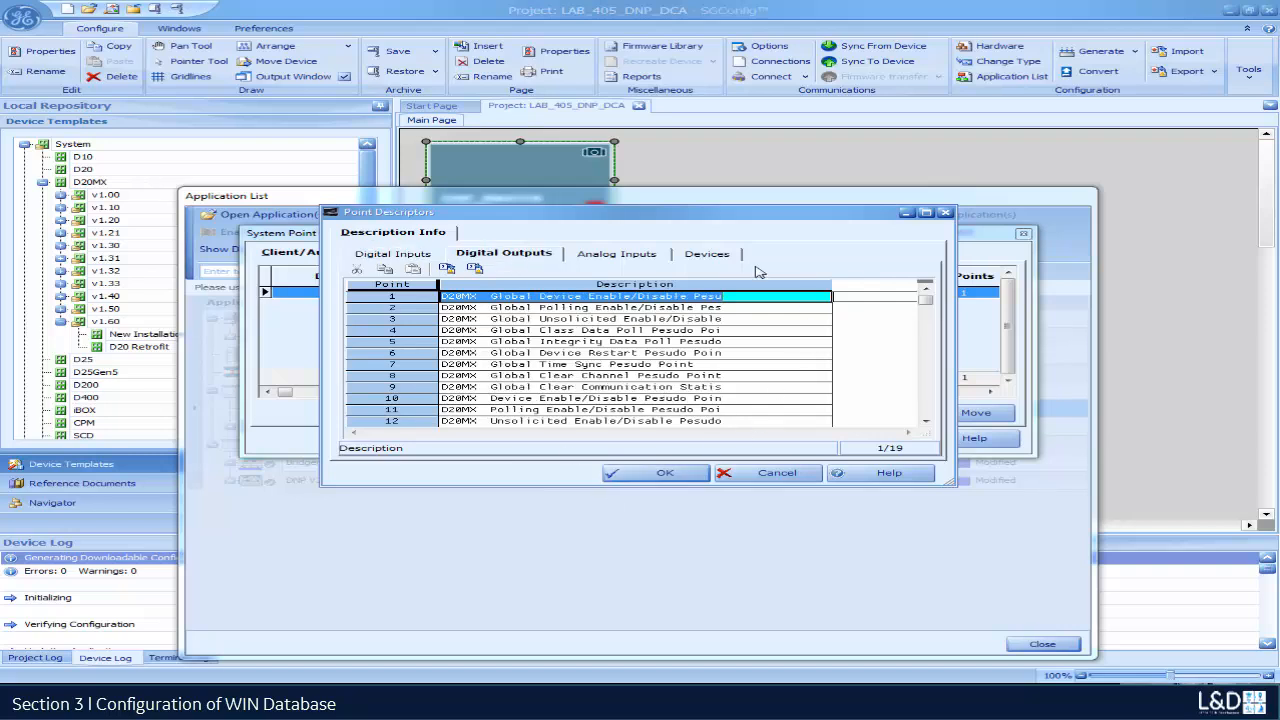
left_click(703, 258)
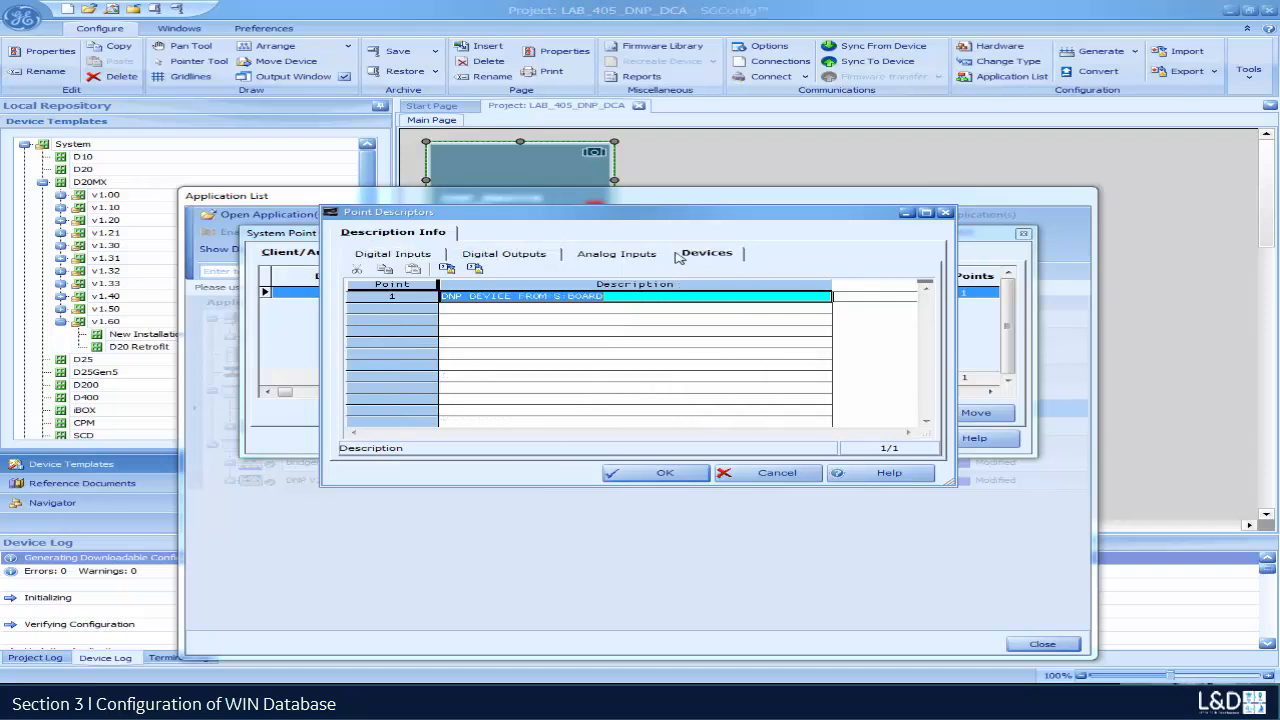
left_click(607, 258)
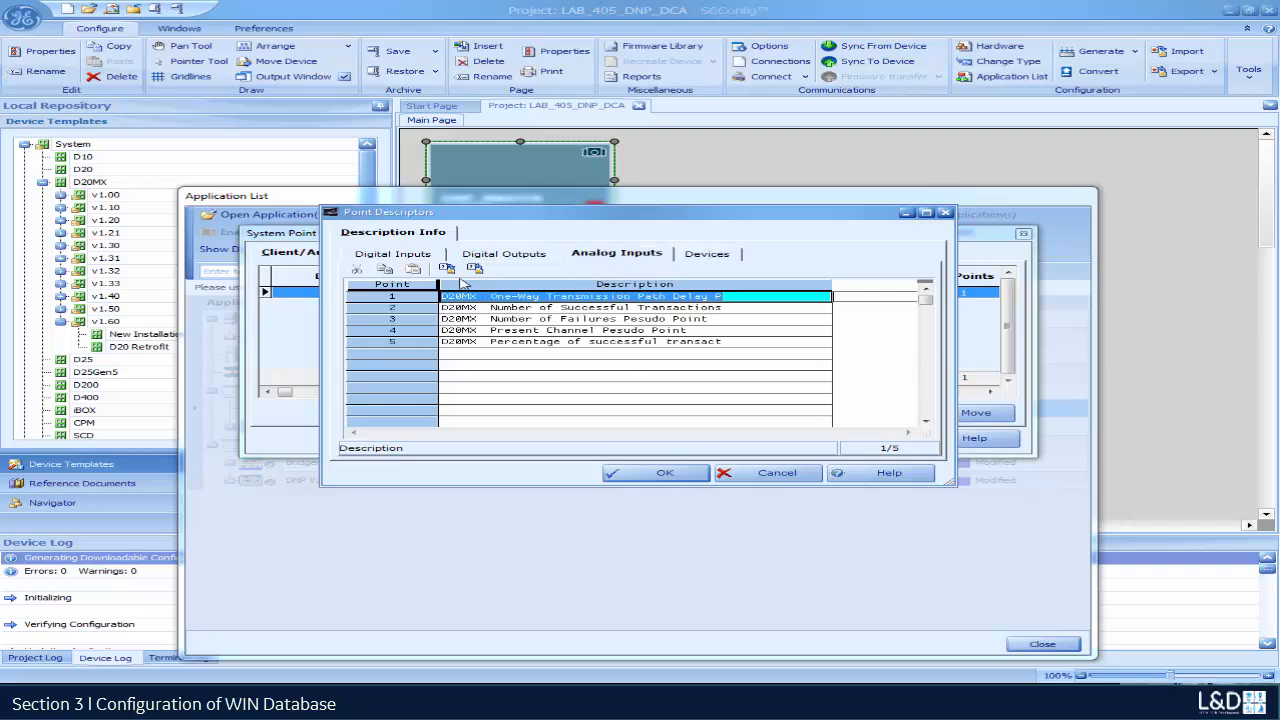
left_click(728, 300)
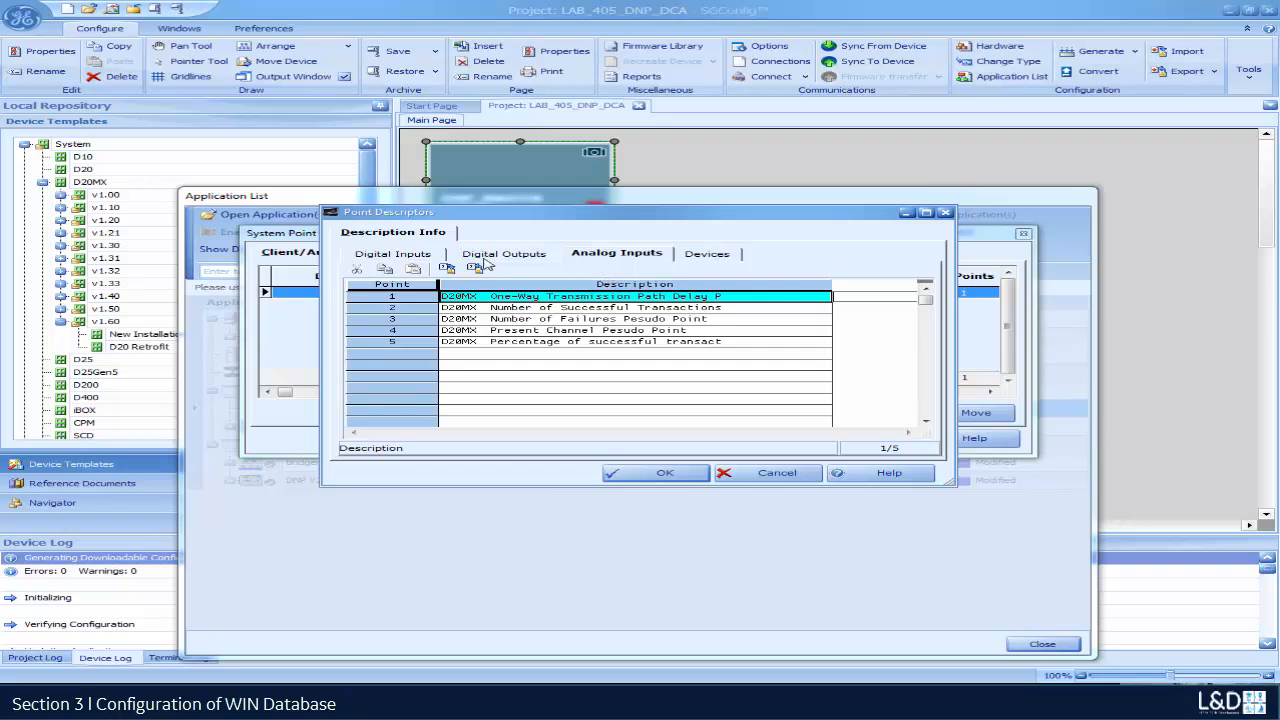
left_click(410, 257)
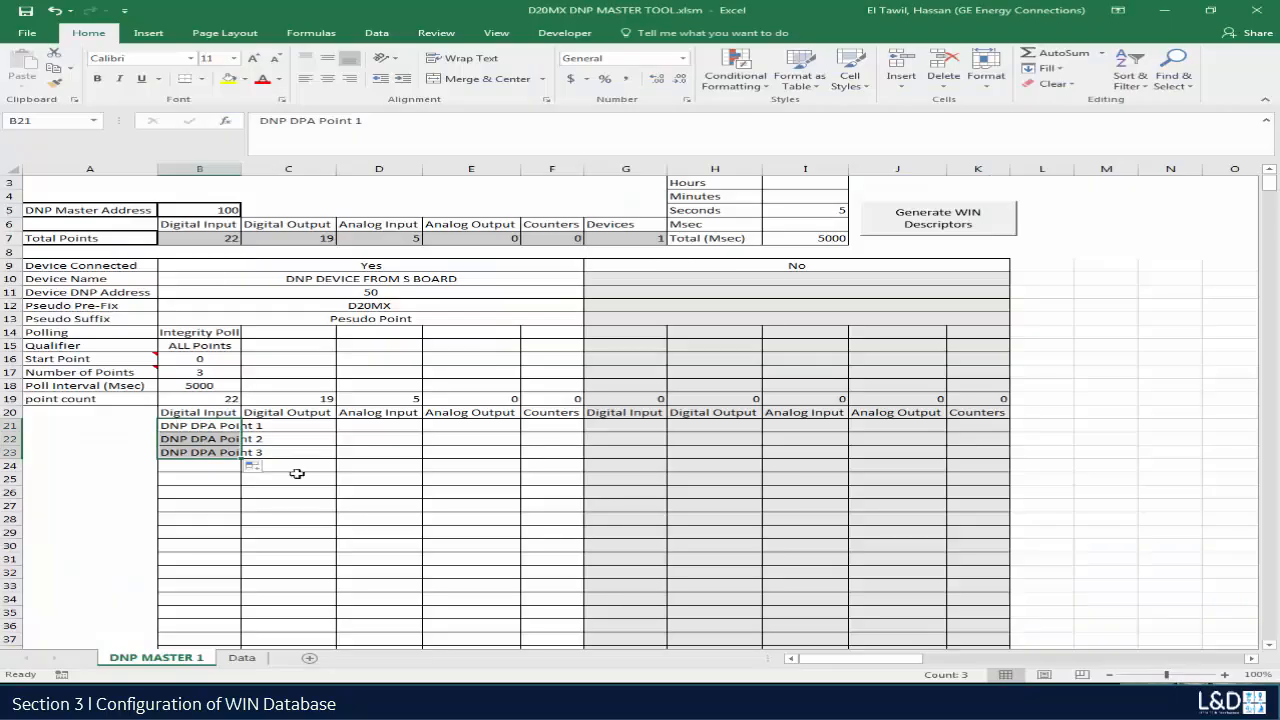
Step: In the Excel DNP Master tool, clear the first device's Pseudo Suffix and set its Pseudo Pre-Fix to D20MX without trailing spaces
left_click(371, 320)
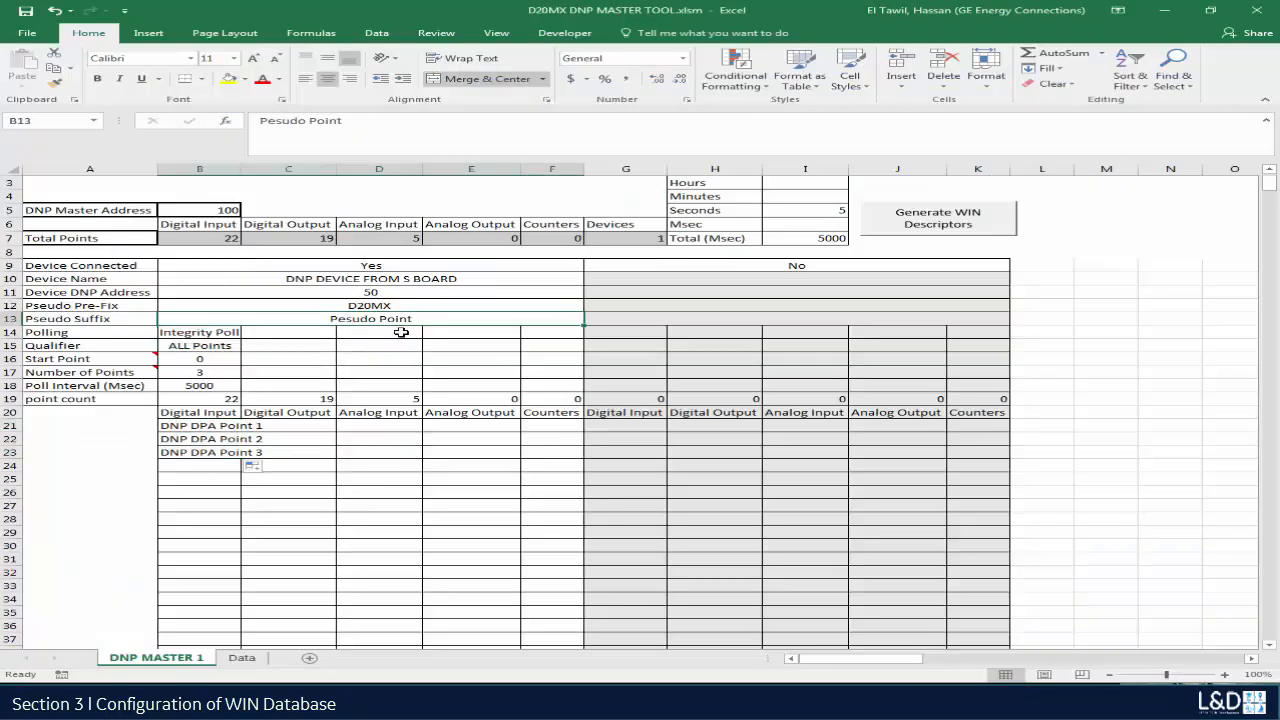
key("Delete")
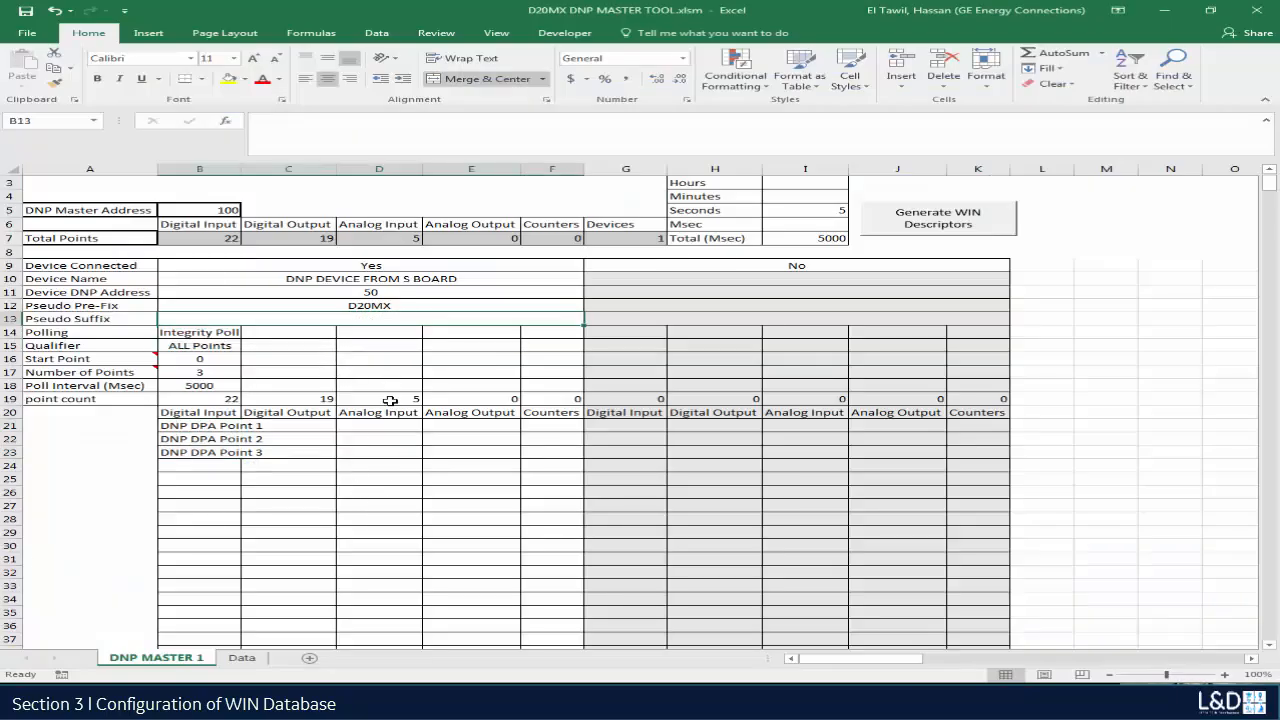
left_click(388, 307)
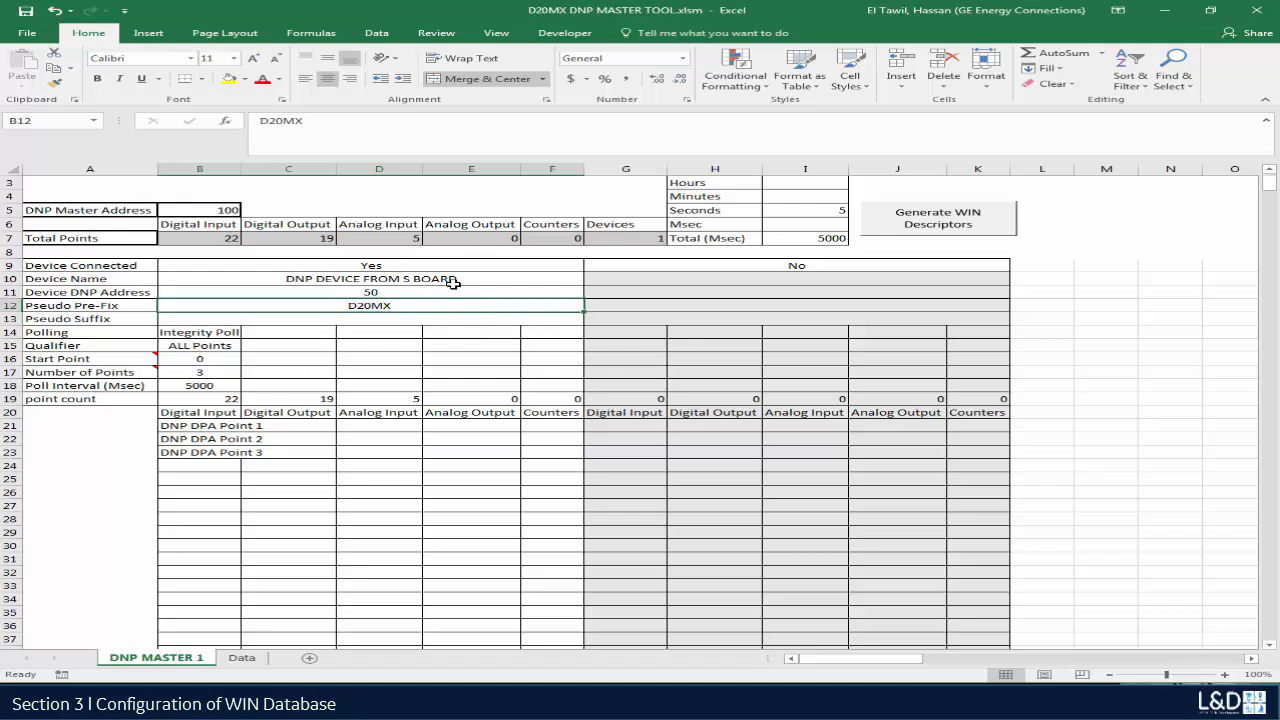
left_click(358, 127)
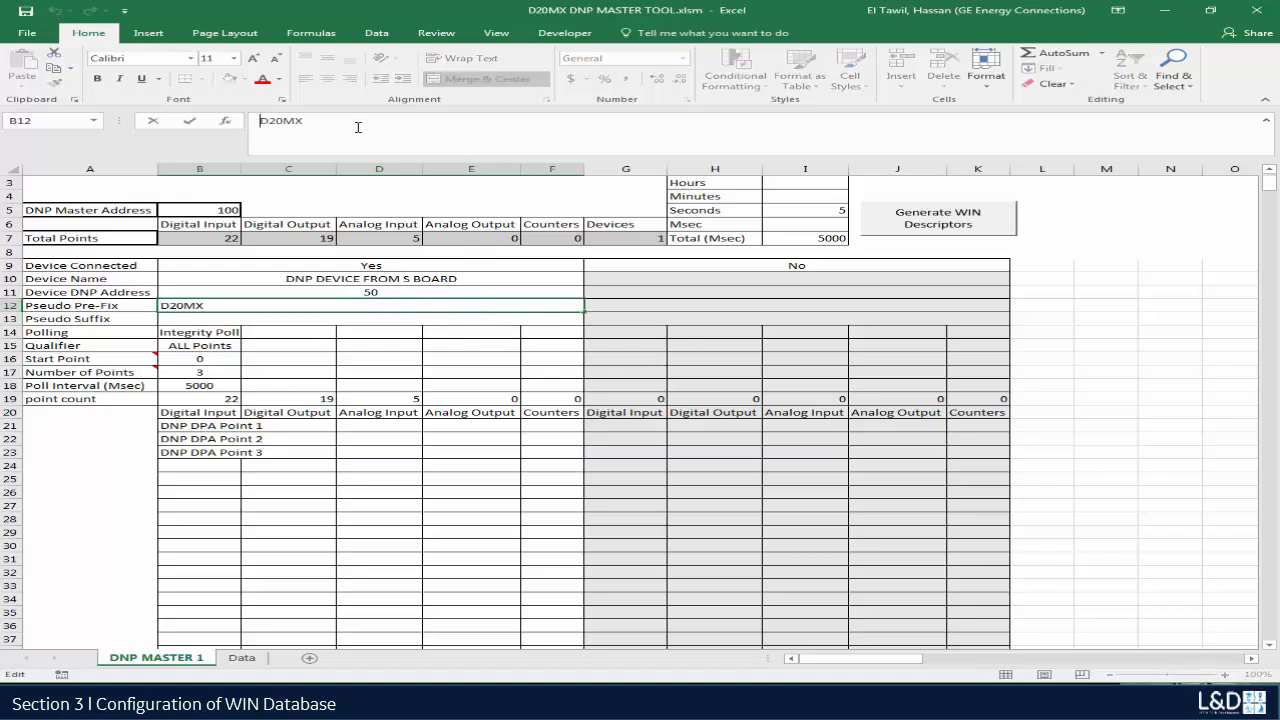
left_click(394, 317)
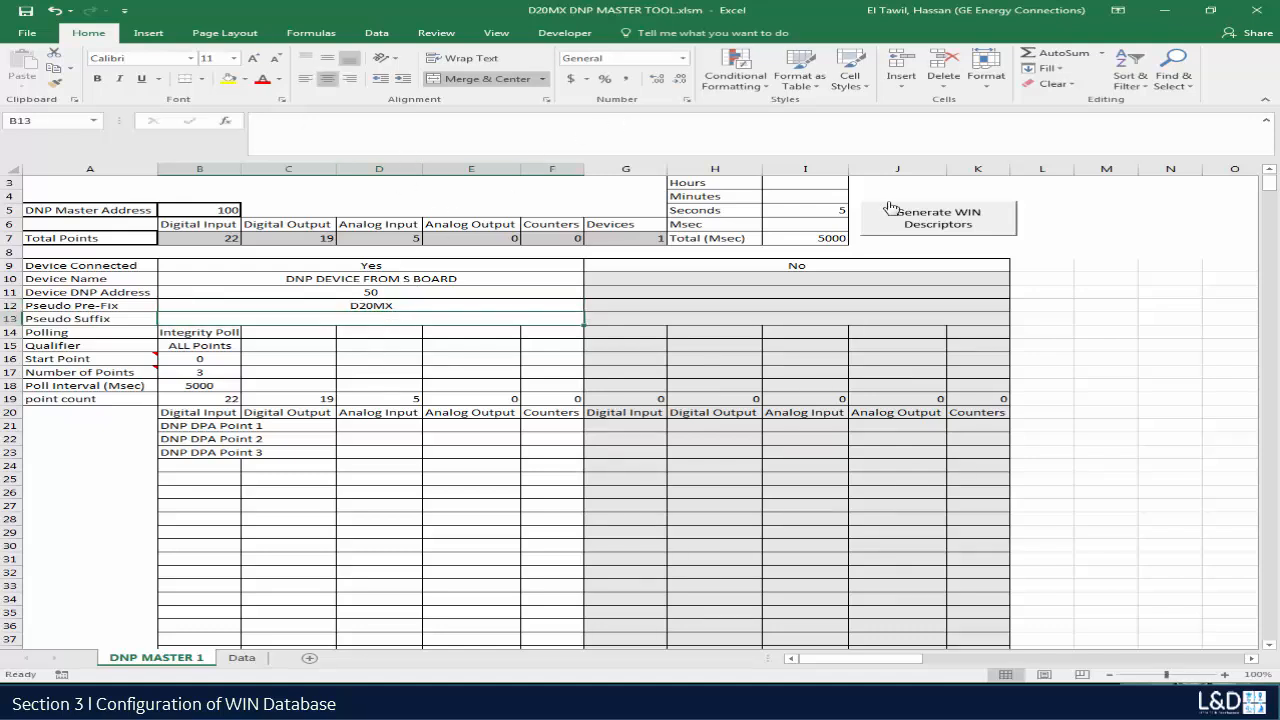
Step: Generate the WIN descriptors into the My Descriptors folder on the Desktop
left_click(948, 229)
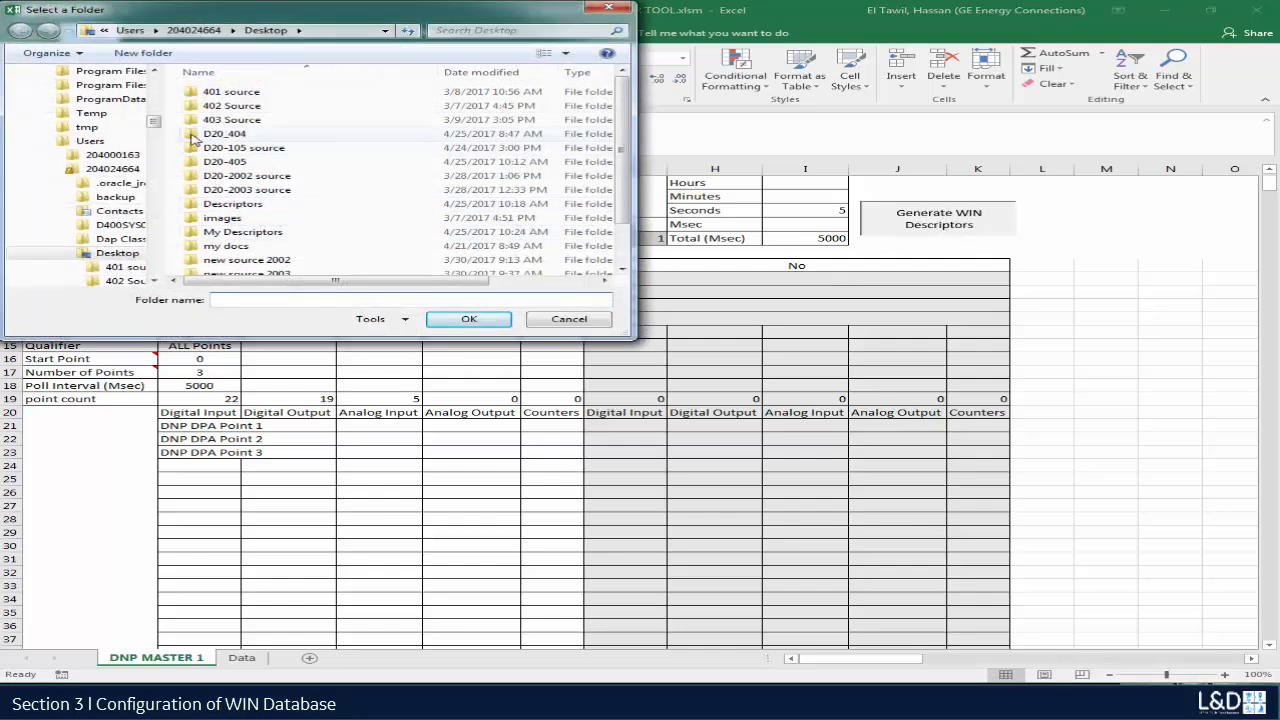
left_click_drag(154, 124, 154, 80)
left_click(68, 176)
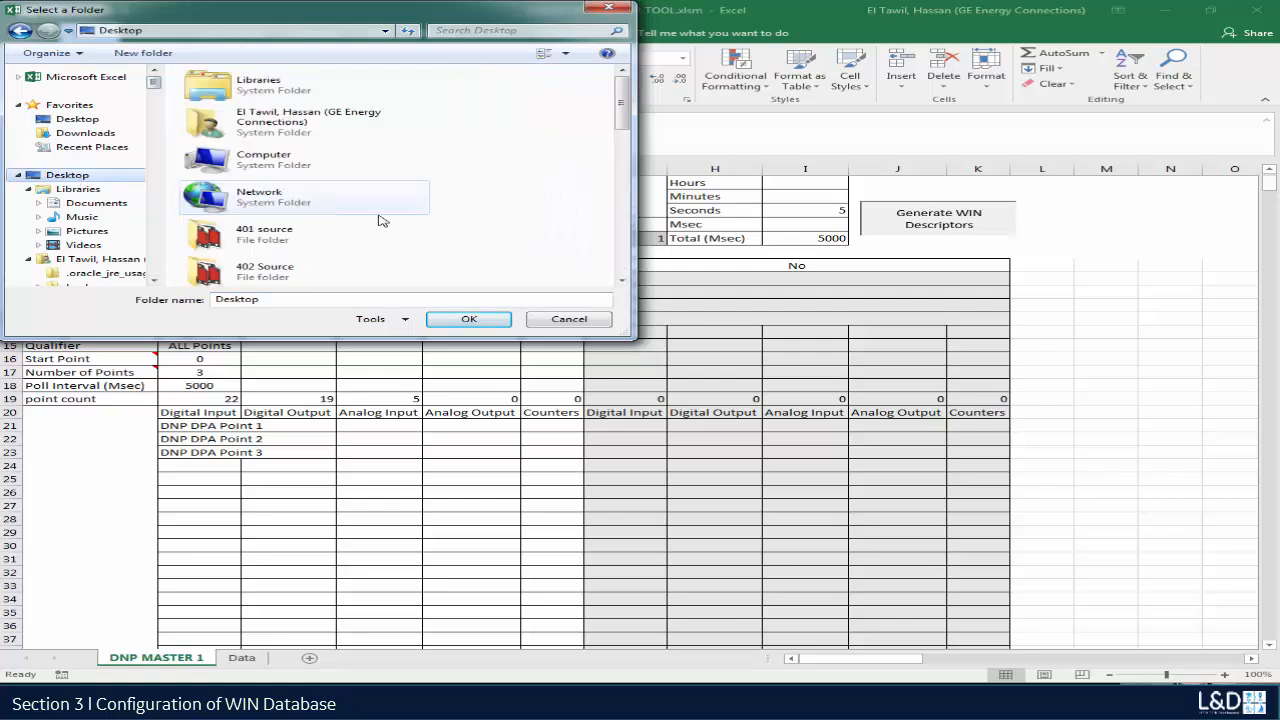
left_click_drag(626, 130, 628, 222)
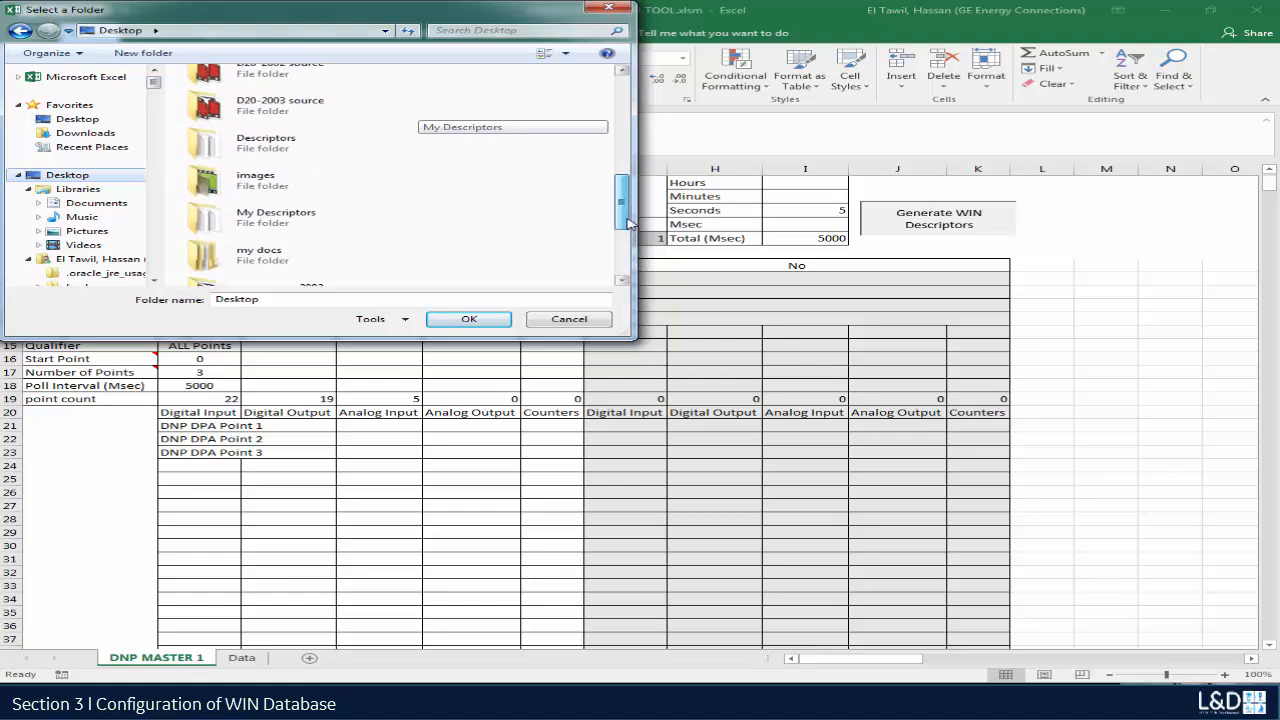
double_click(276, 212)
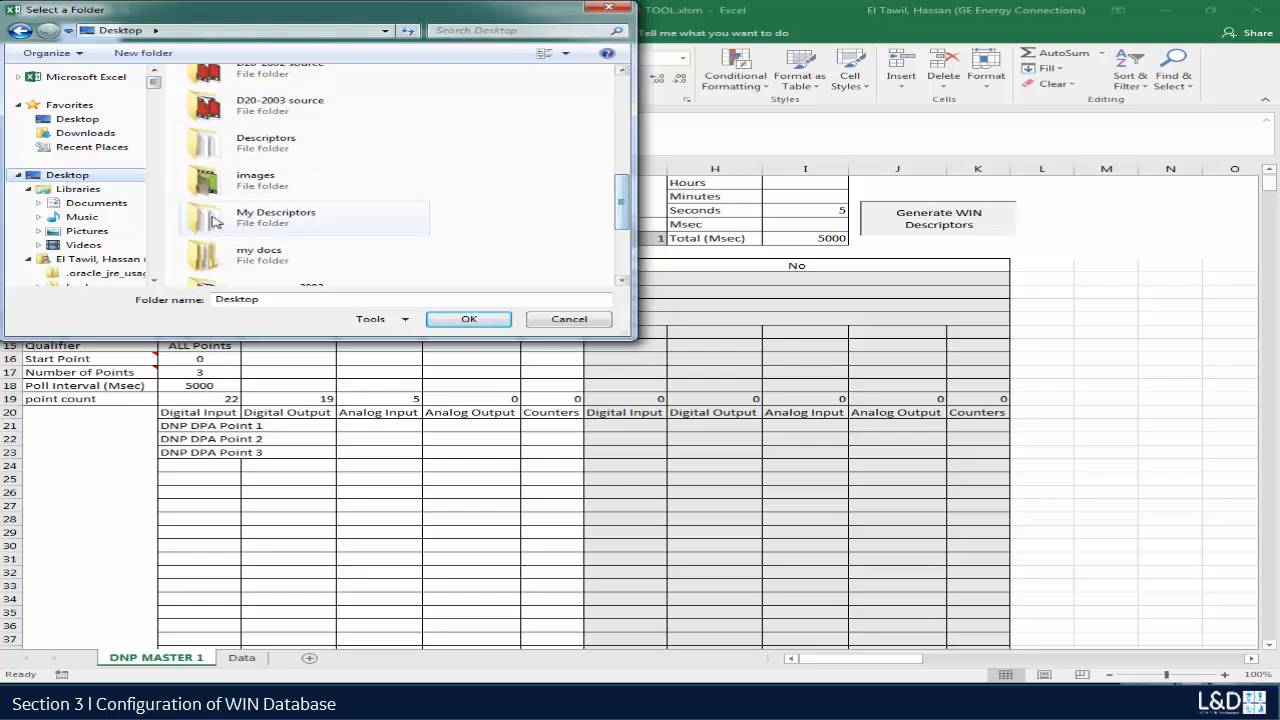
left_click(466, 320)
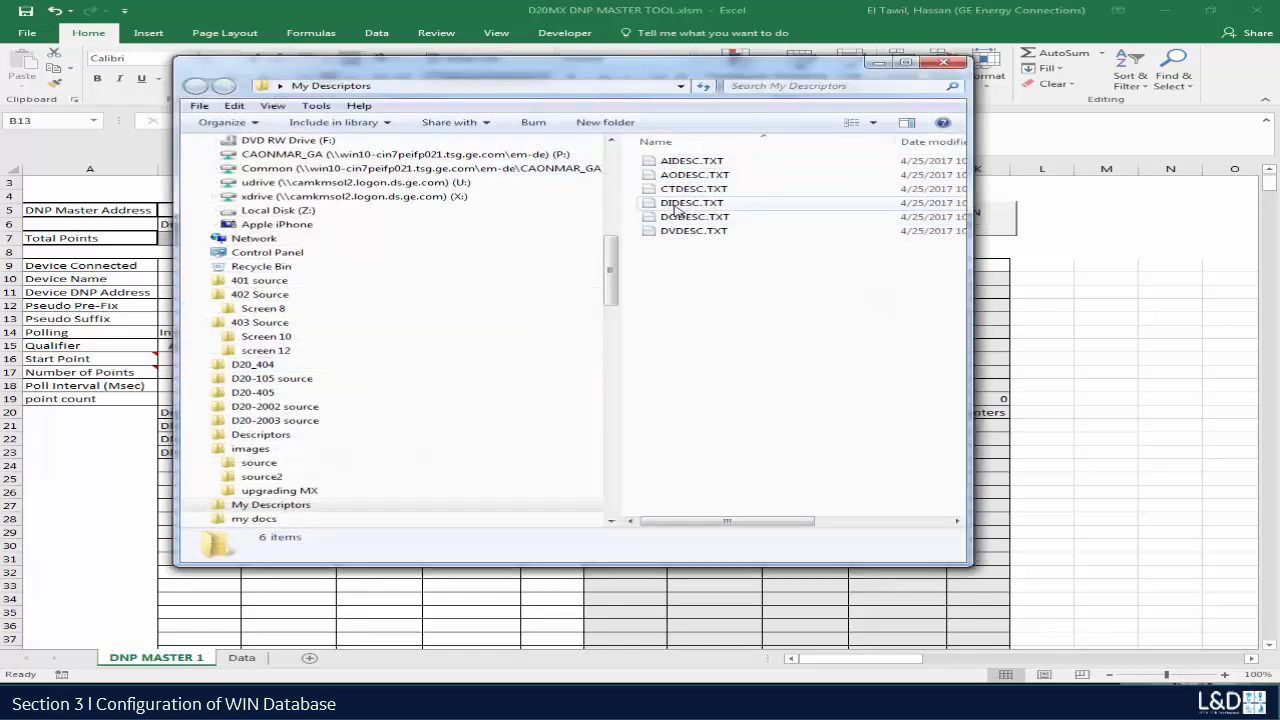
Step: Review the regenerated digital input descriptors in DIDESC.TXT, and close the file and its folder window
double_click(685, 203)
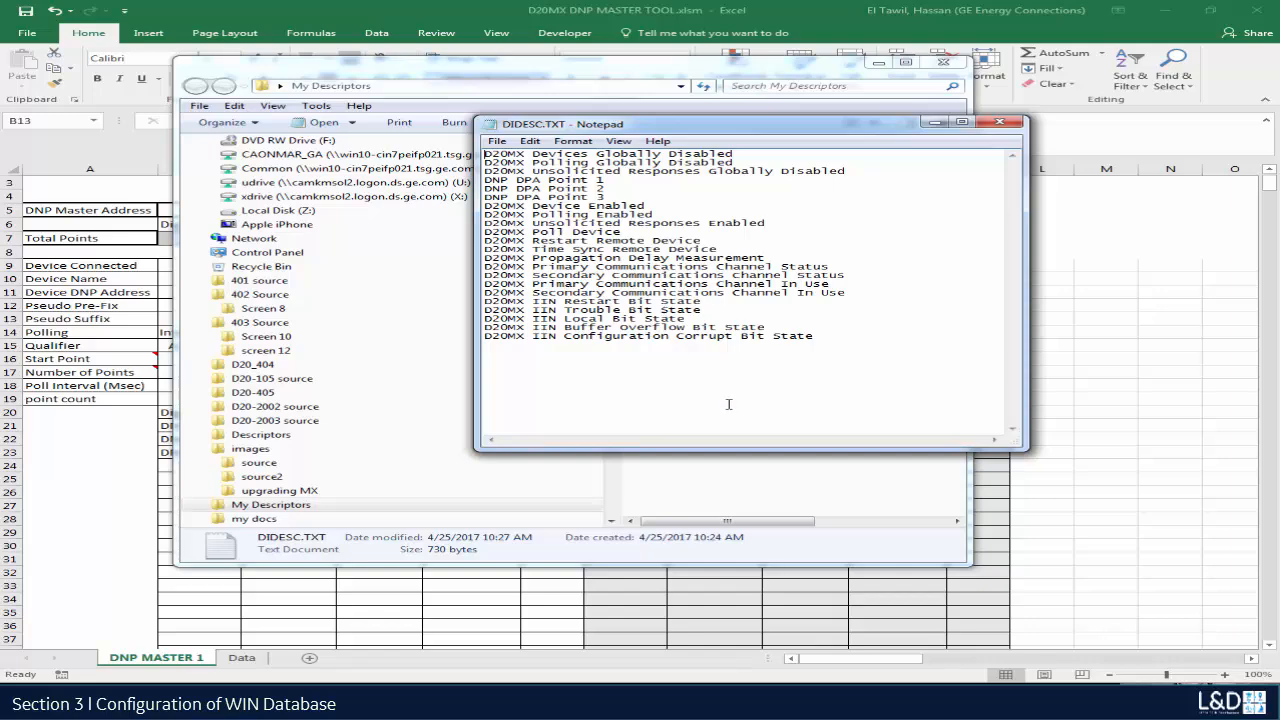
left_click(999, 121)
left_click(943, 62)
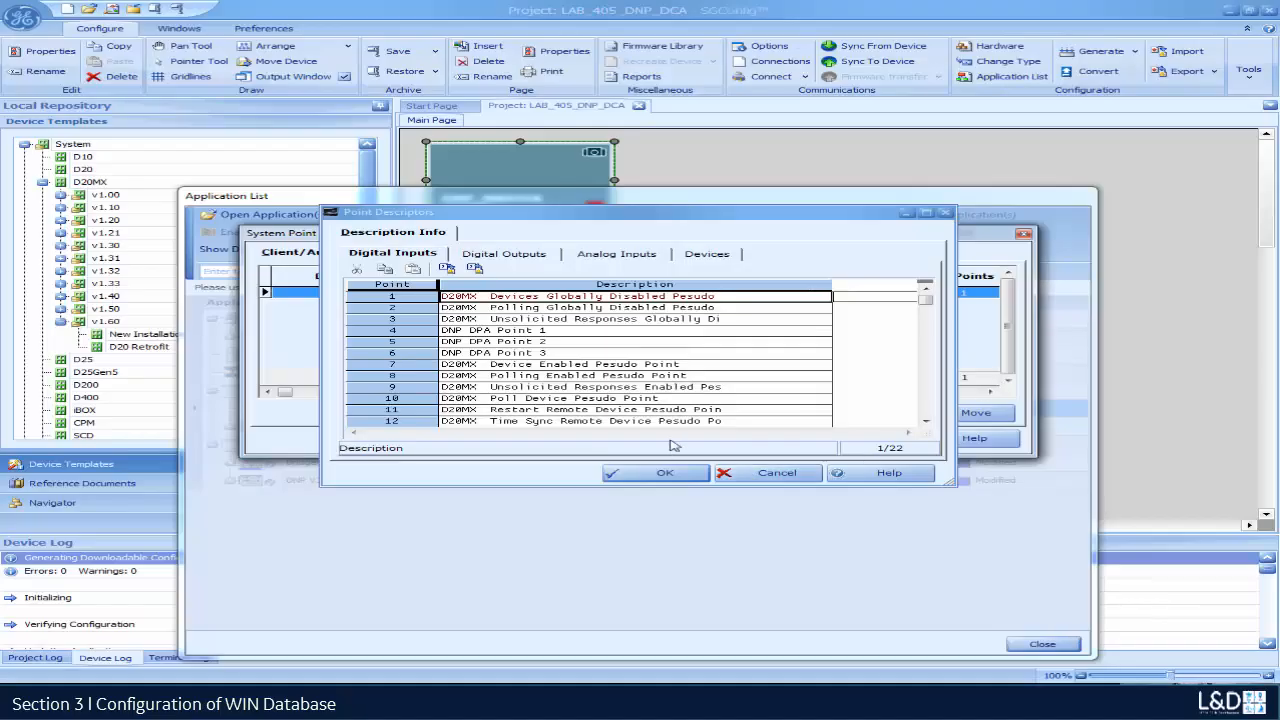
Step: In SGConfig, accept and reopen the point descriptors, and import the new ones for All Point Types from the My Descriptors folder
left_click(670, 476)
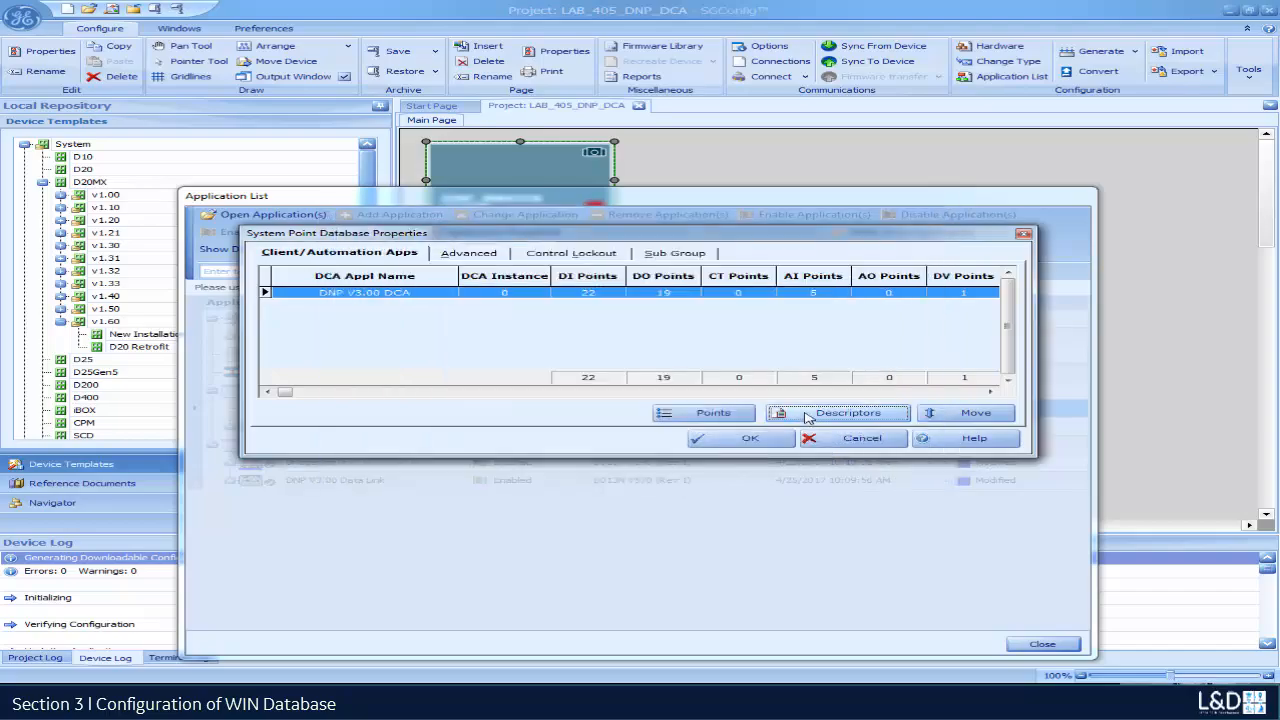
left_click(830, 414)
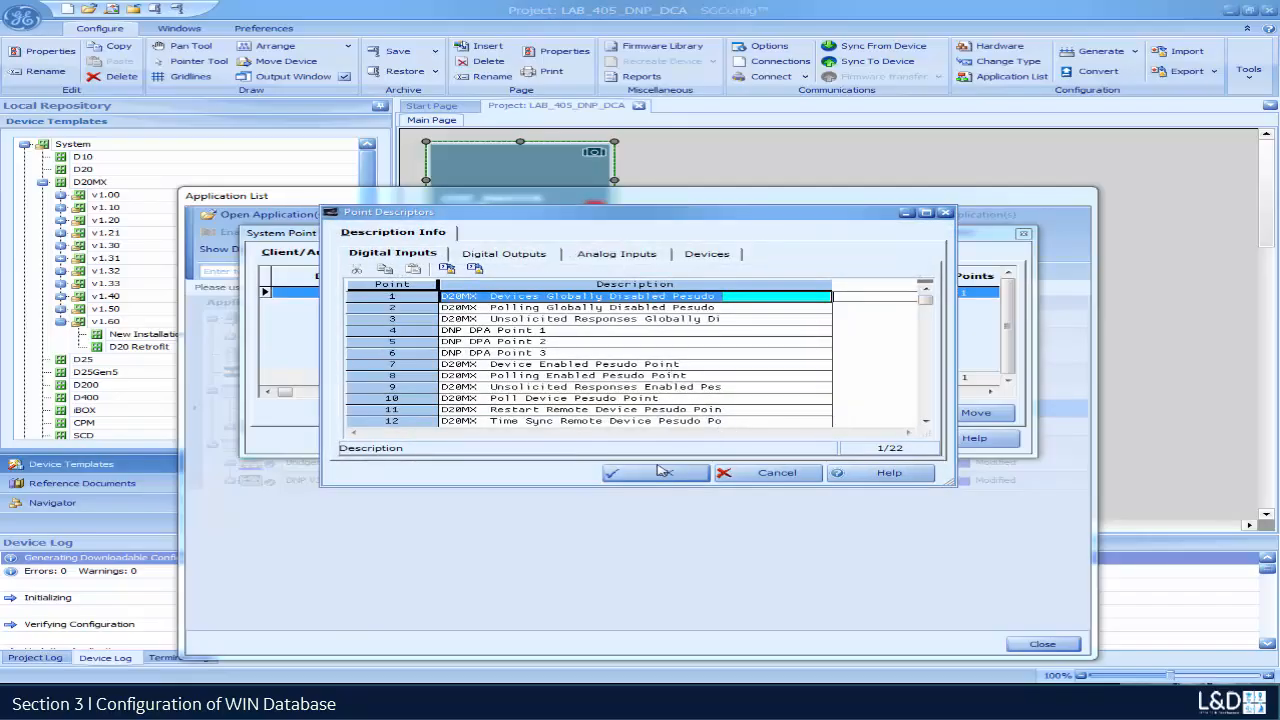
left_click(447, 270)
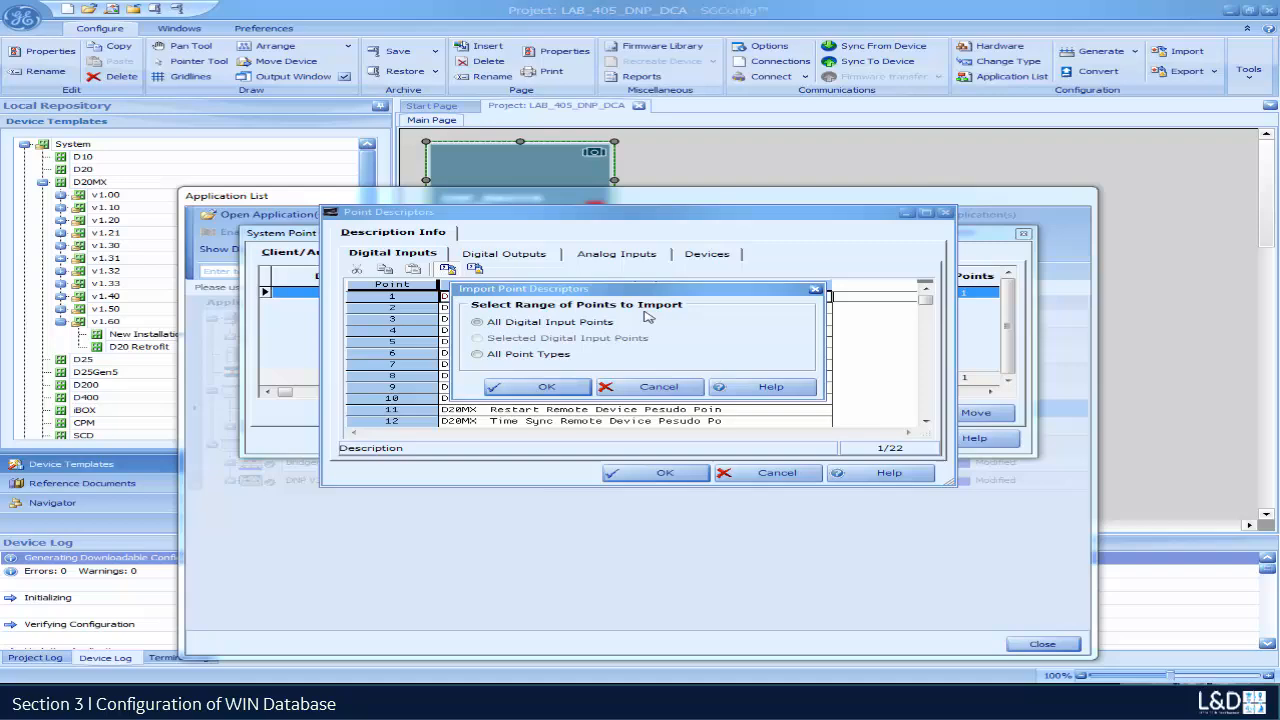
left_click(546, 388)
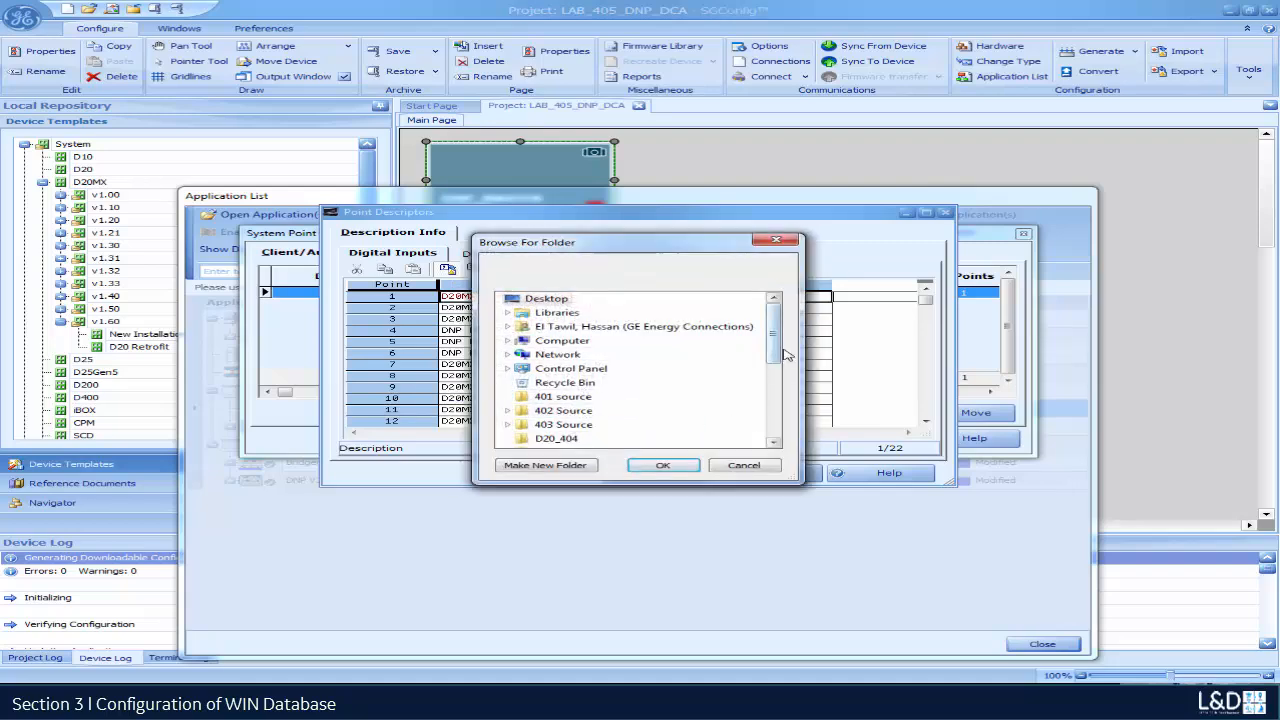
left_click_drag(776, 345, 785, 425)
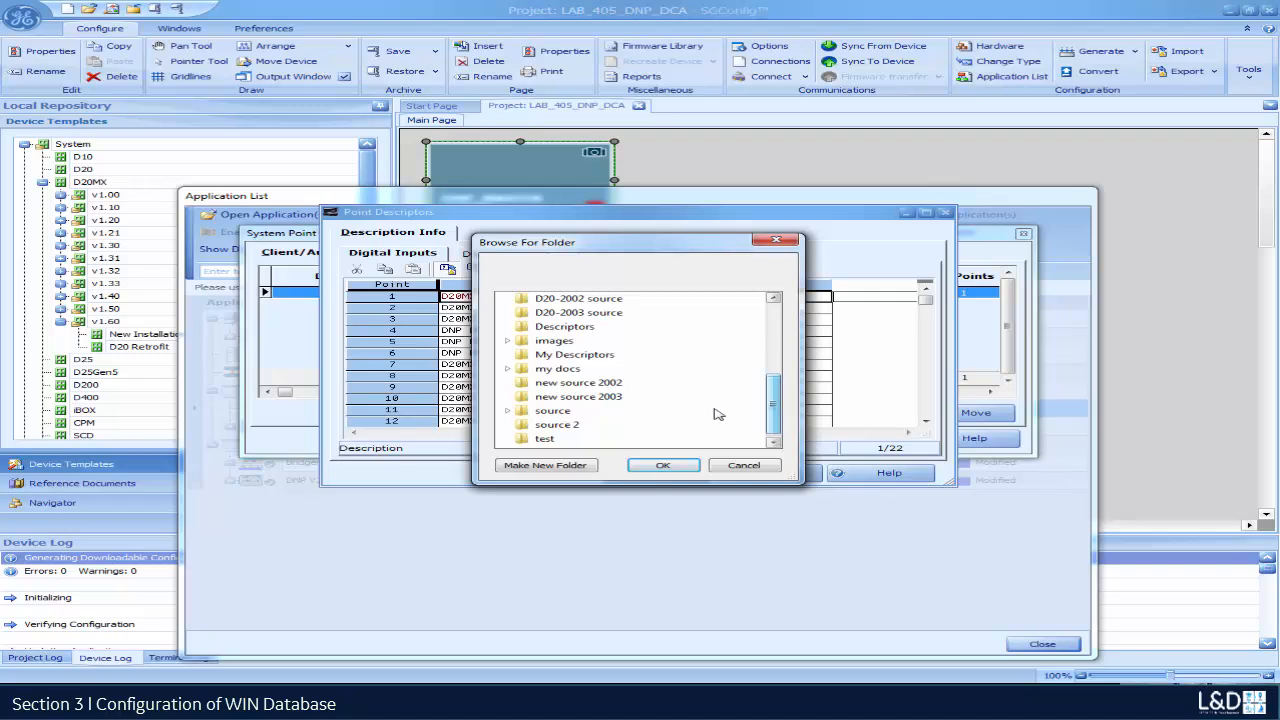
left_click(575, 354)
left_click(664, 466)
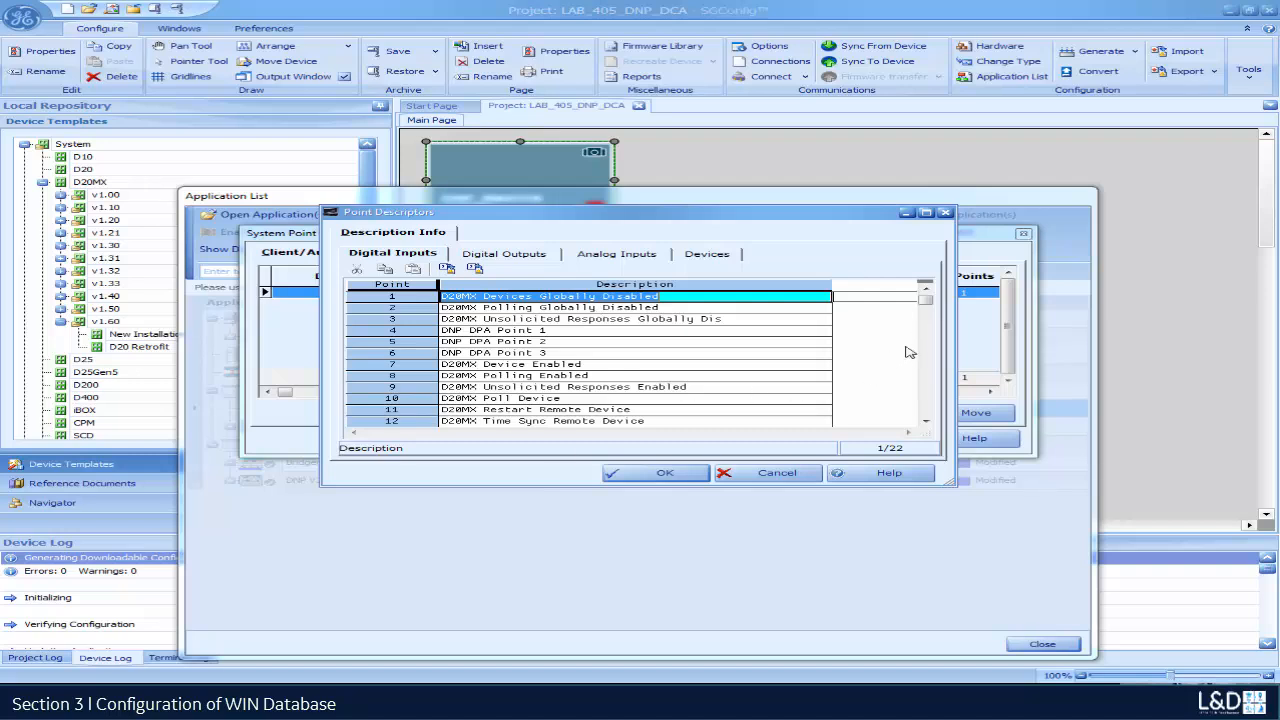
Step: Check the imported descriptions of the digital outputs, analog inputs and devices for cut-off text
left_click(493, 258)
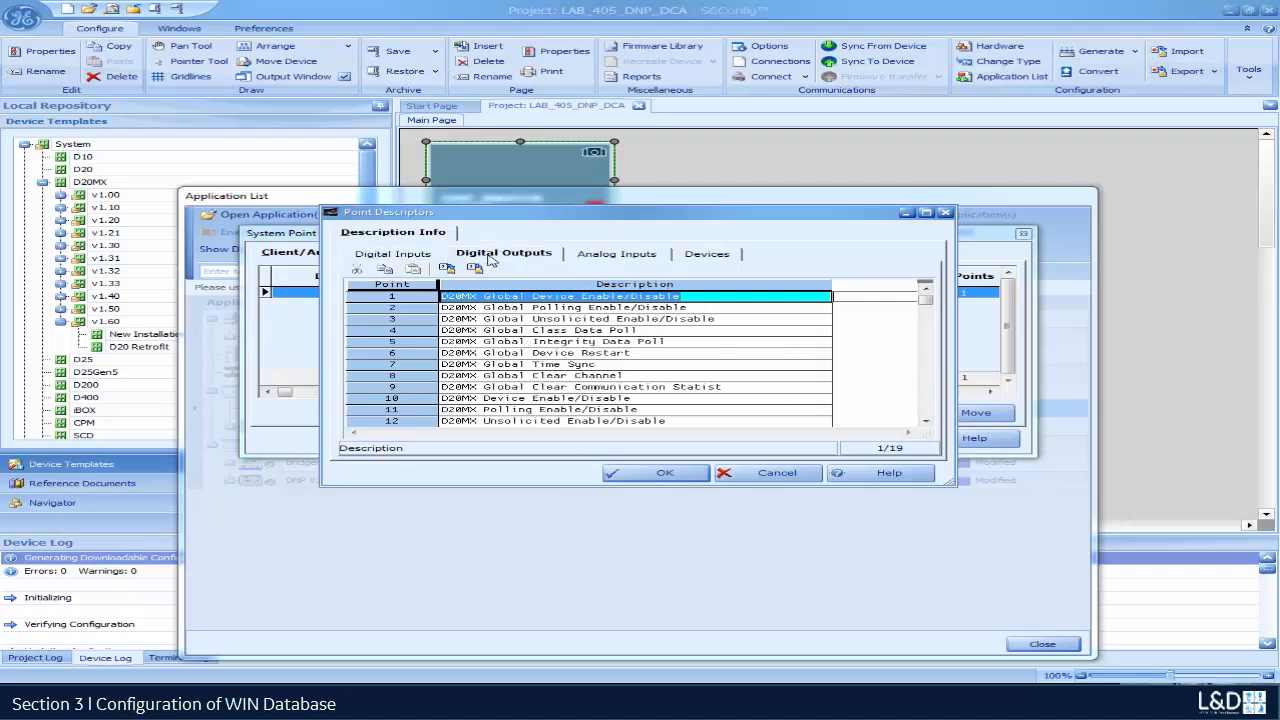
left_click(627, 257)
left_click(690, 258)
left_click(617, 258)
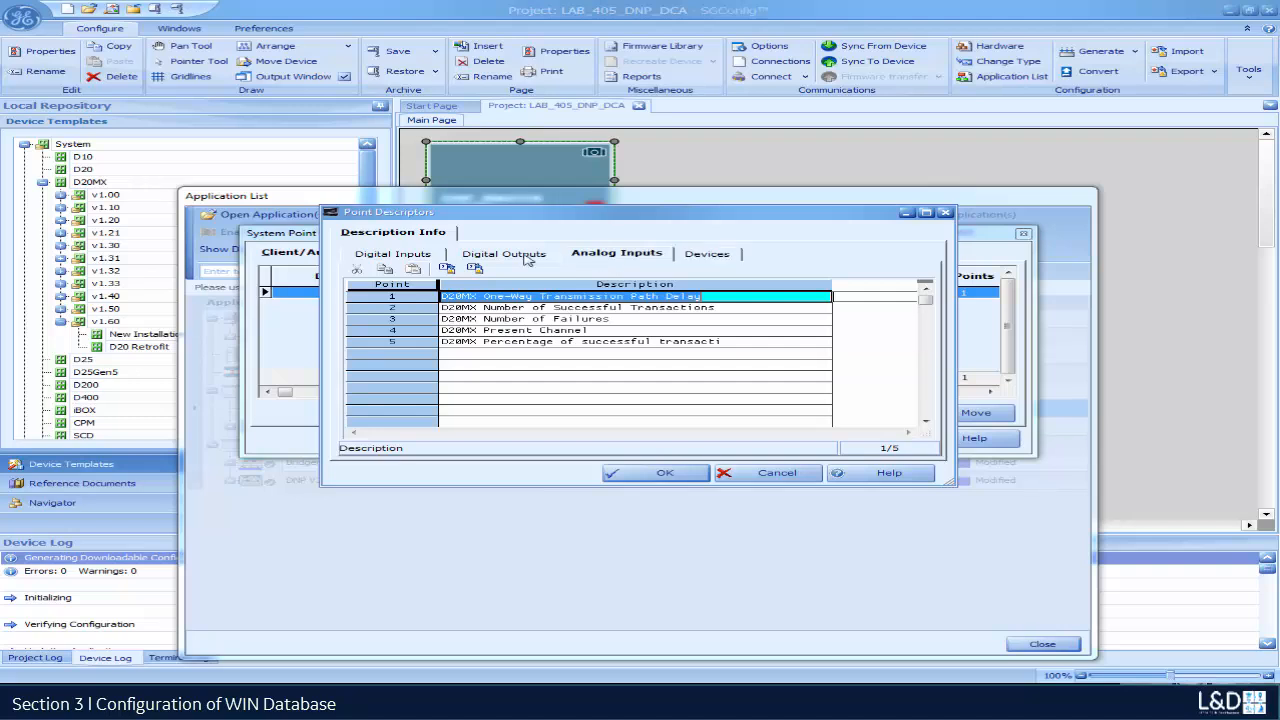
left_click(528, 258)
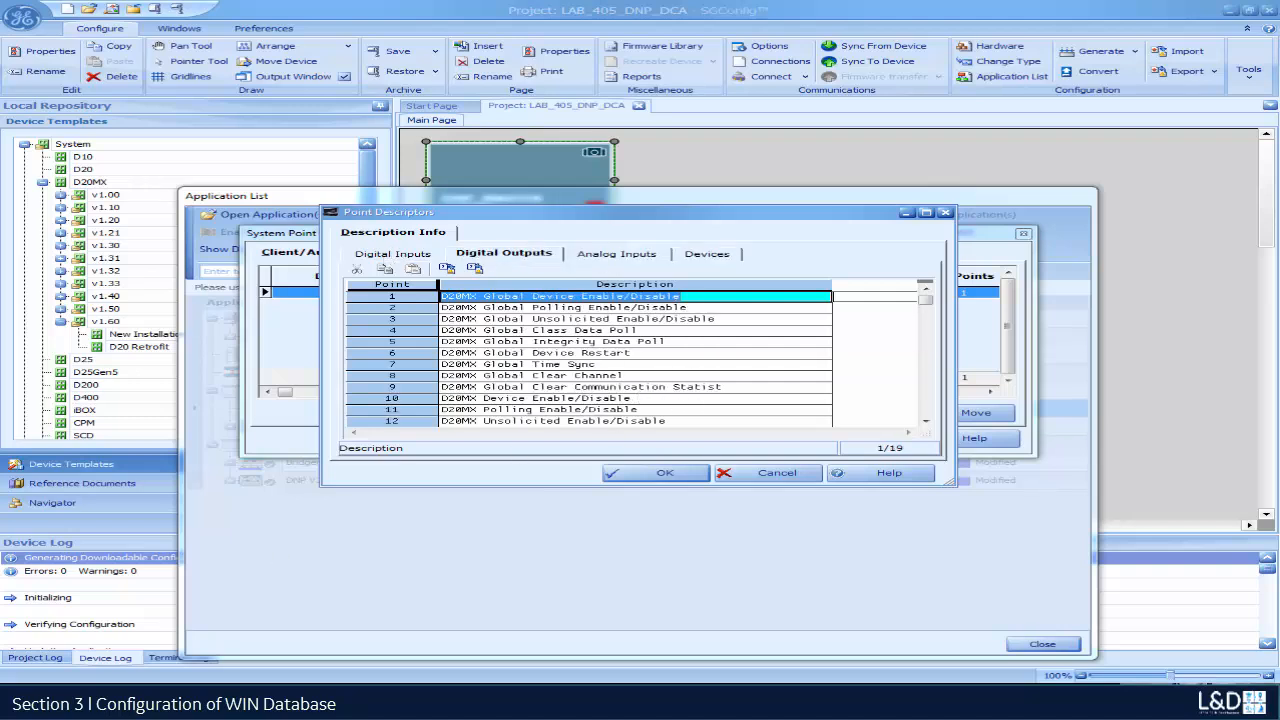
Step: In the Excel DNP Master tool, examine the global and local pseudo point names on the Data sheet
left_click(484, 702)
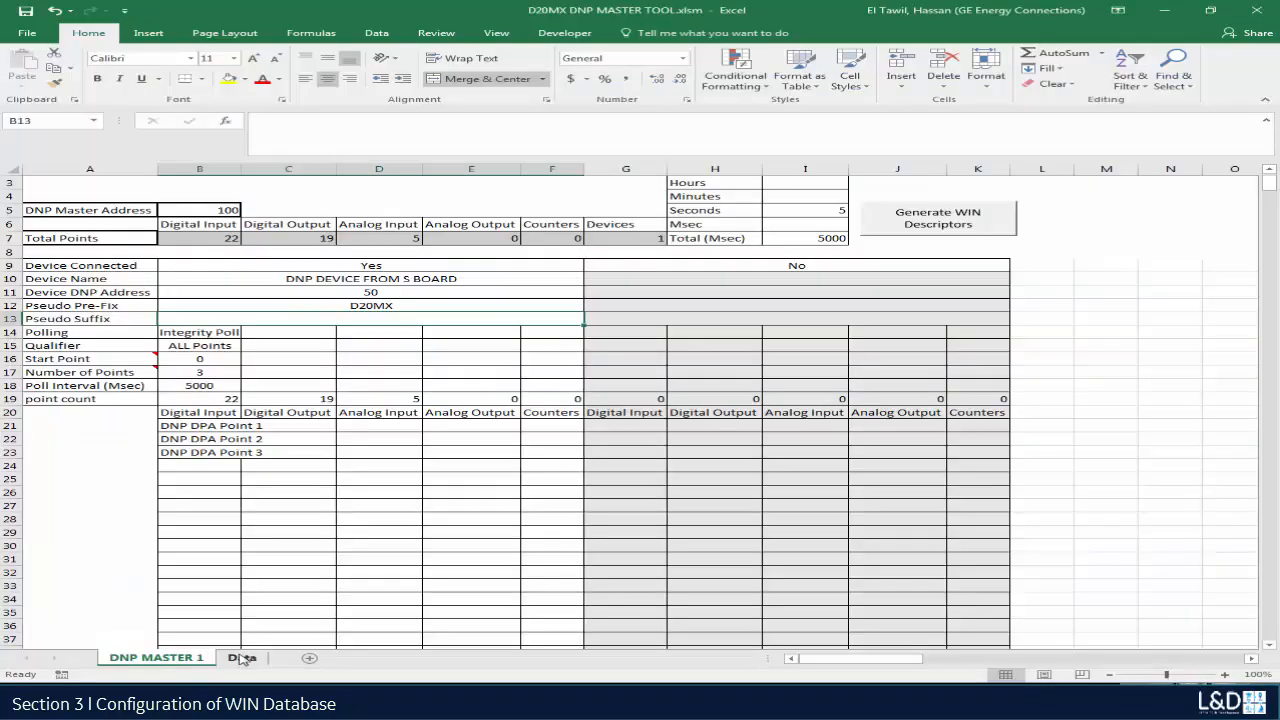
left_click(242, 658)
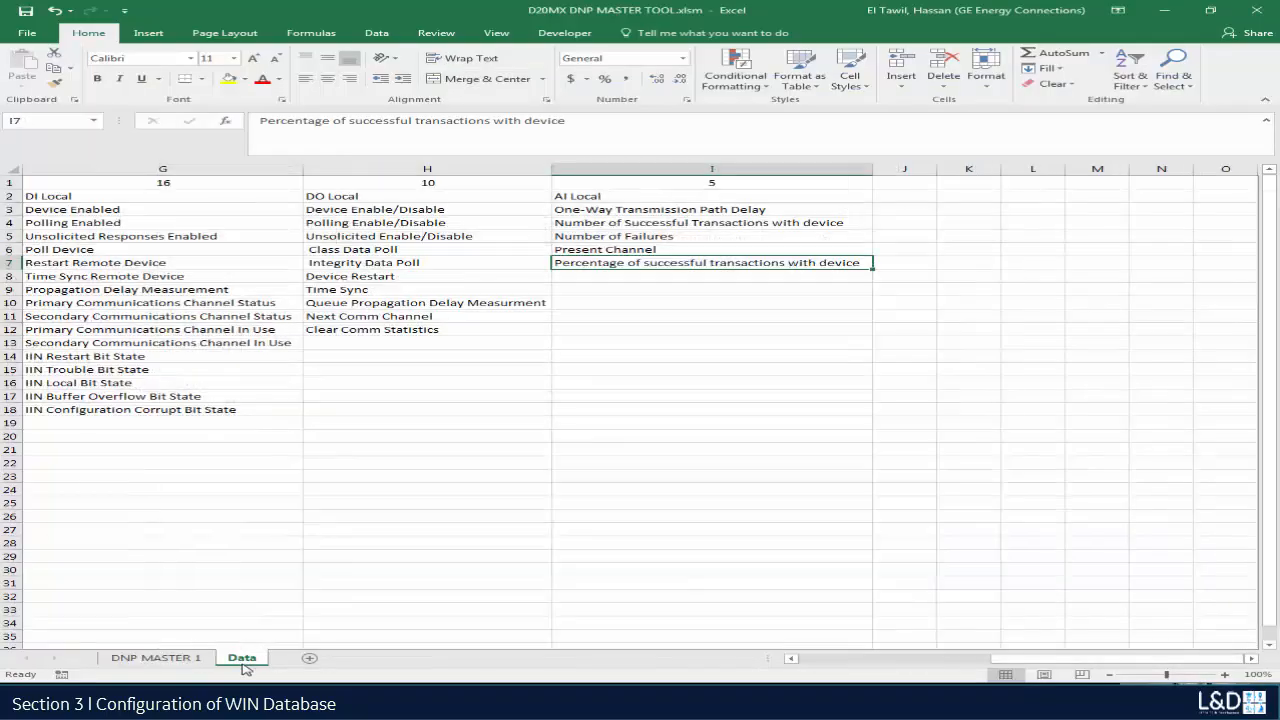
left_click(154, 223)
key("Left")
key("Left")
key("Left")
key("Left")
key("Left")
key("Left")
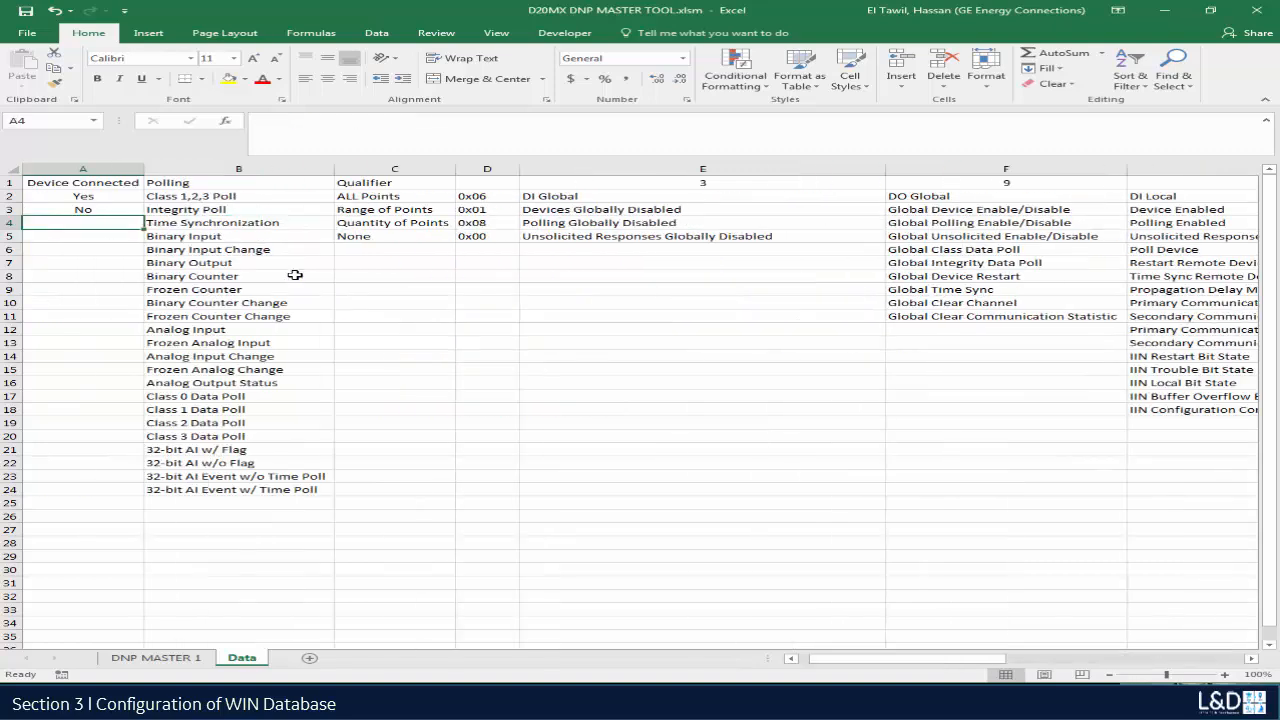
key("Right")
key("Right")
key("Right")
key("Right")
key("Right")
key("Down")
key("Left")
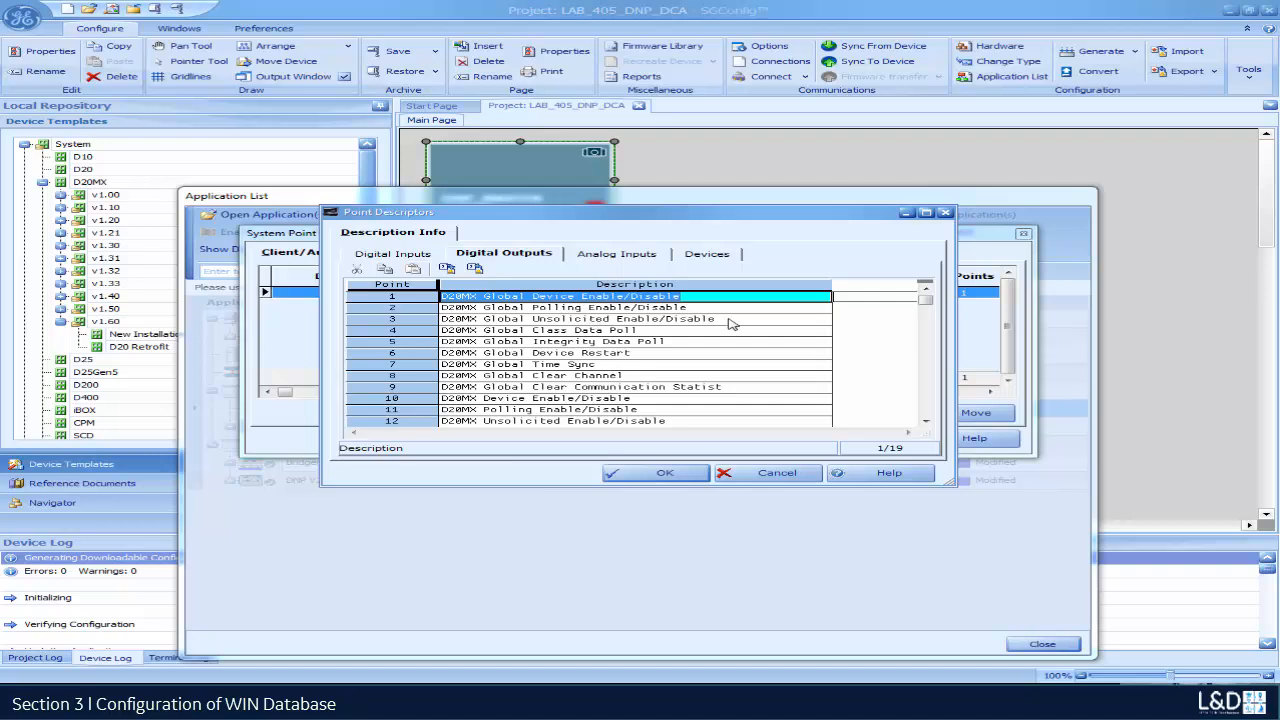
Step: Compare with SGConfig's digital inputs, shorten the third DI Global name on Excel's Data sheet to "Unsolicited Globally Disabled", and save the workbook
left_click(385, 256)
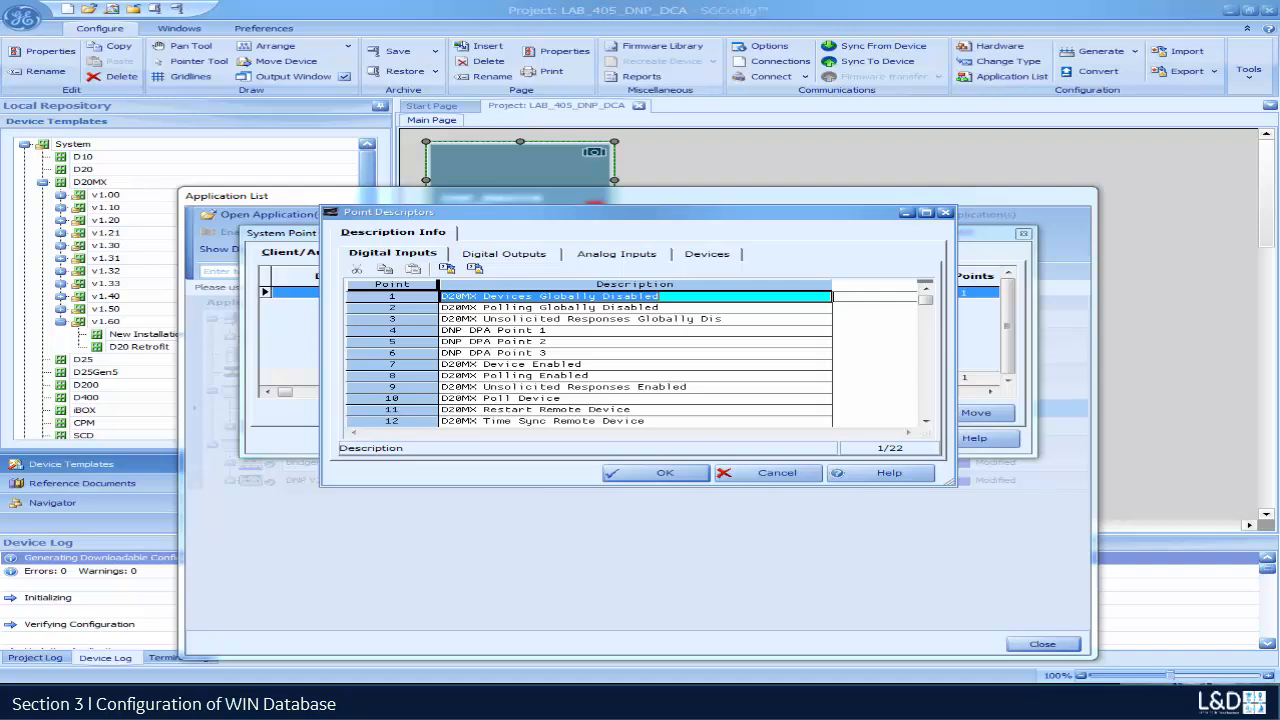
key("alt+Tab")
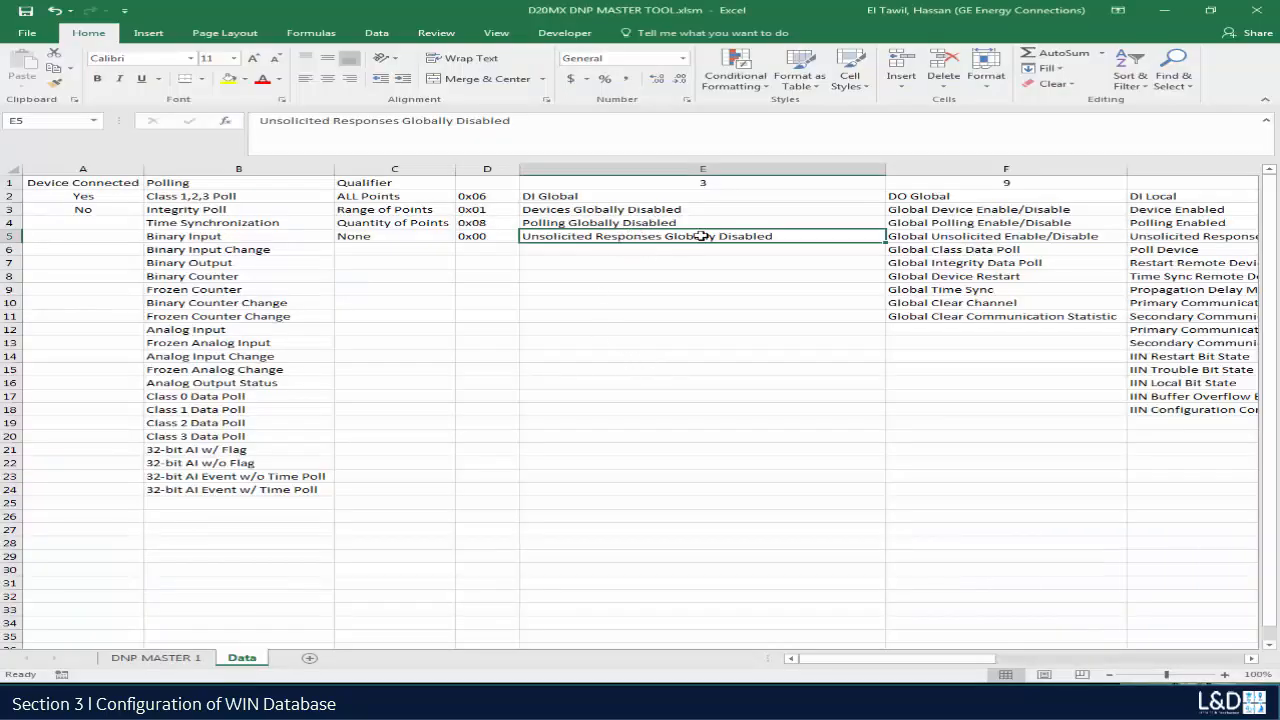
left_click(403, 121)
key("BackSpace")
key("BackSpace")
key("BackSpace")
key("BackSpace")
key("BackSpace")
key("BackSpace")
key("BackSpace")
key("BackSpace")
key("BackSpace")
key("BackSpace")
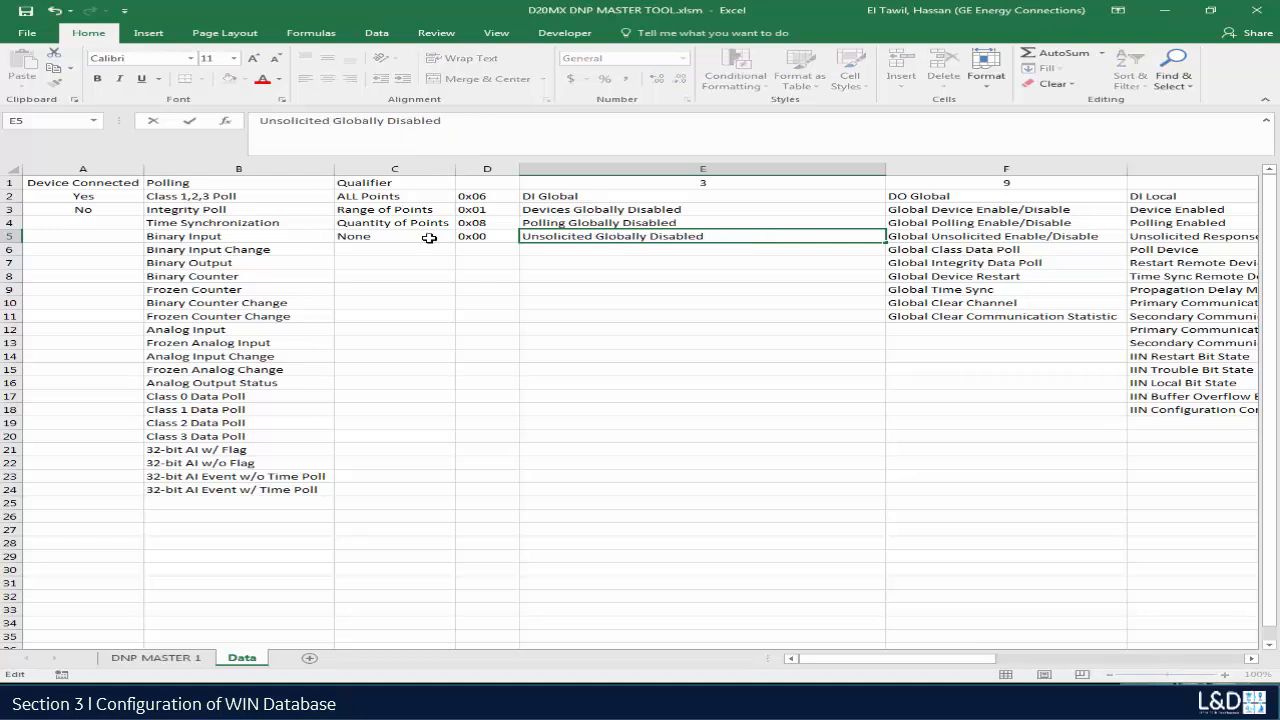
left_click(17, 12)
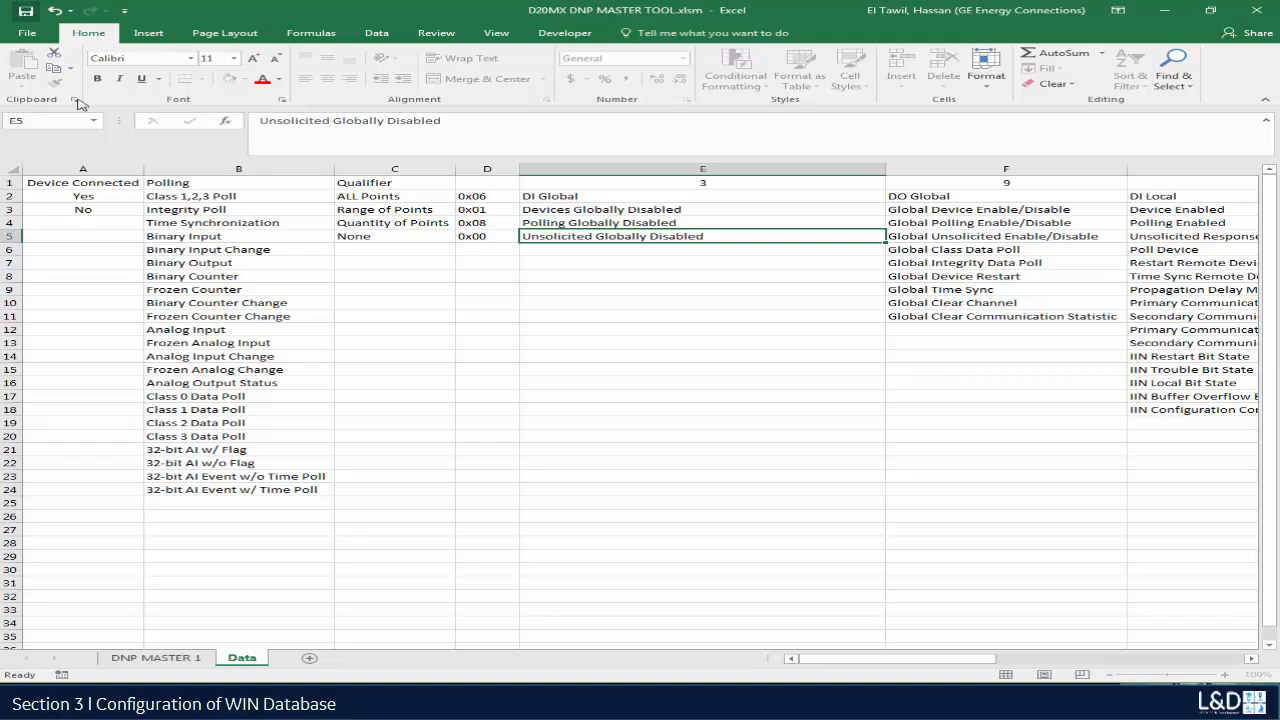
Step: Regenerate the WIN descriptors from the DNP MASTER 1 sheet into the My Descriptors folder on the Desktop
left_click(150, 658)
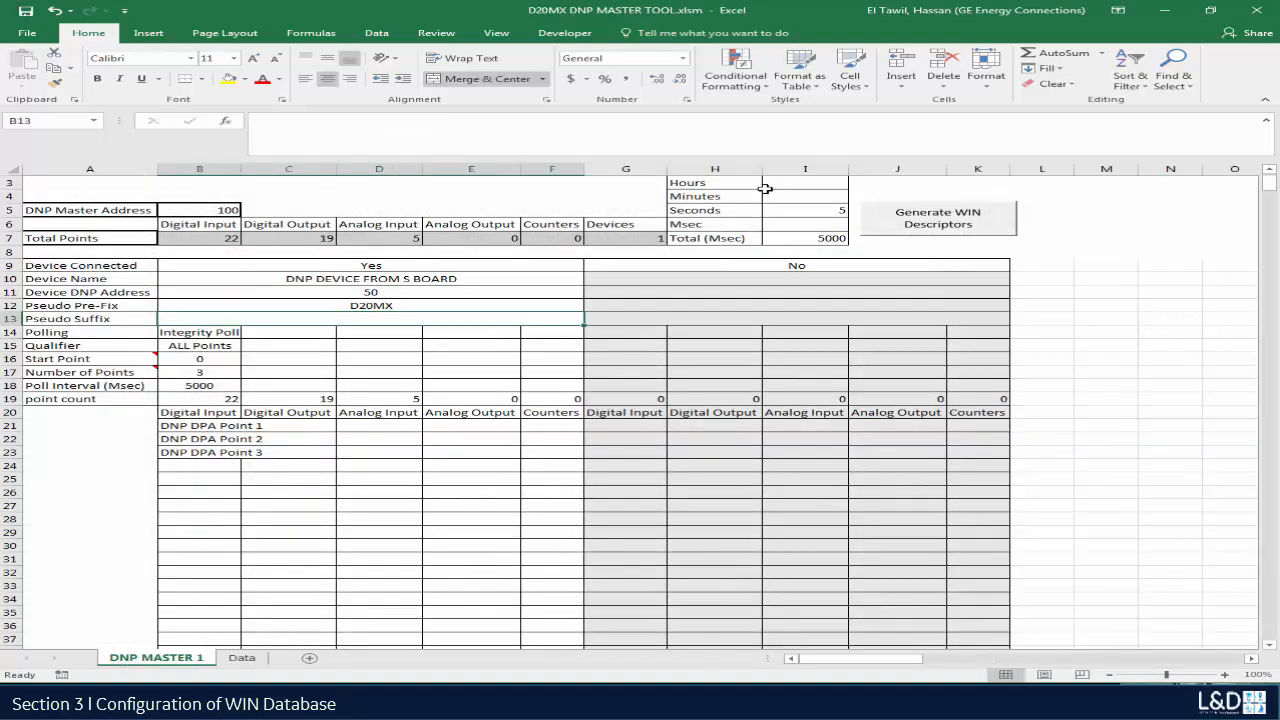
left_click(930, 222)
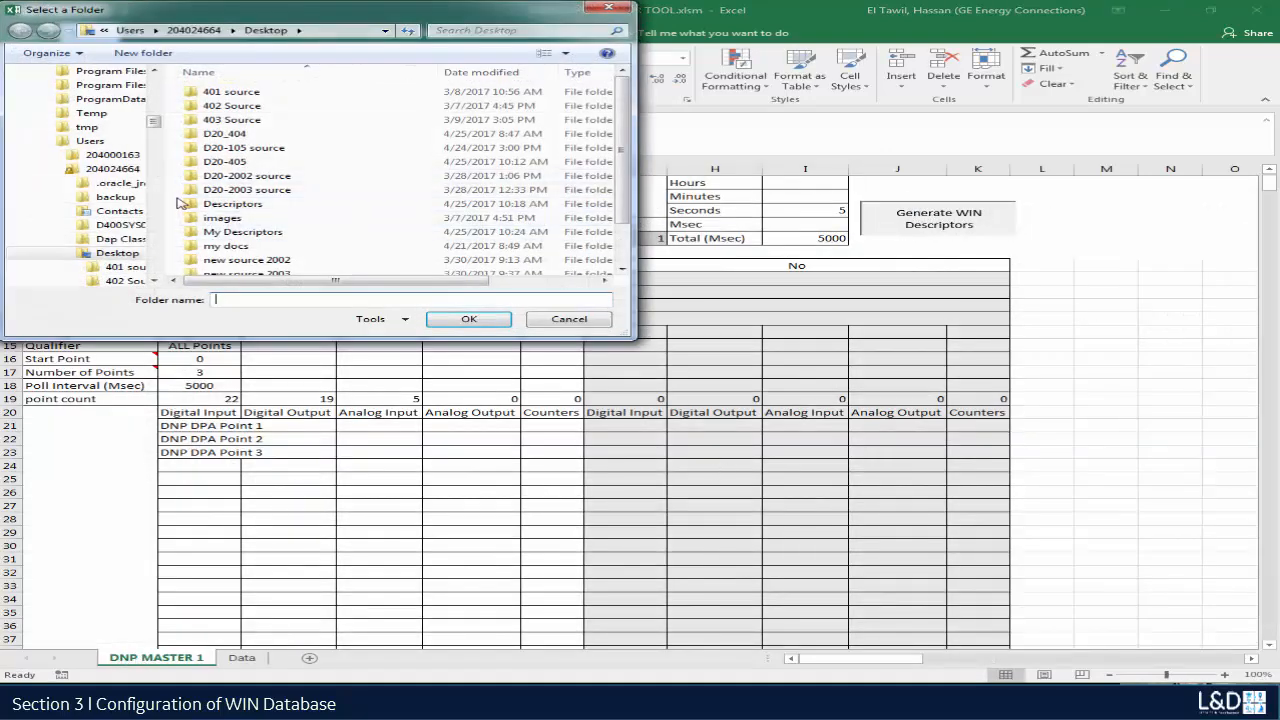
scroll(100, 150, "up", 8)
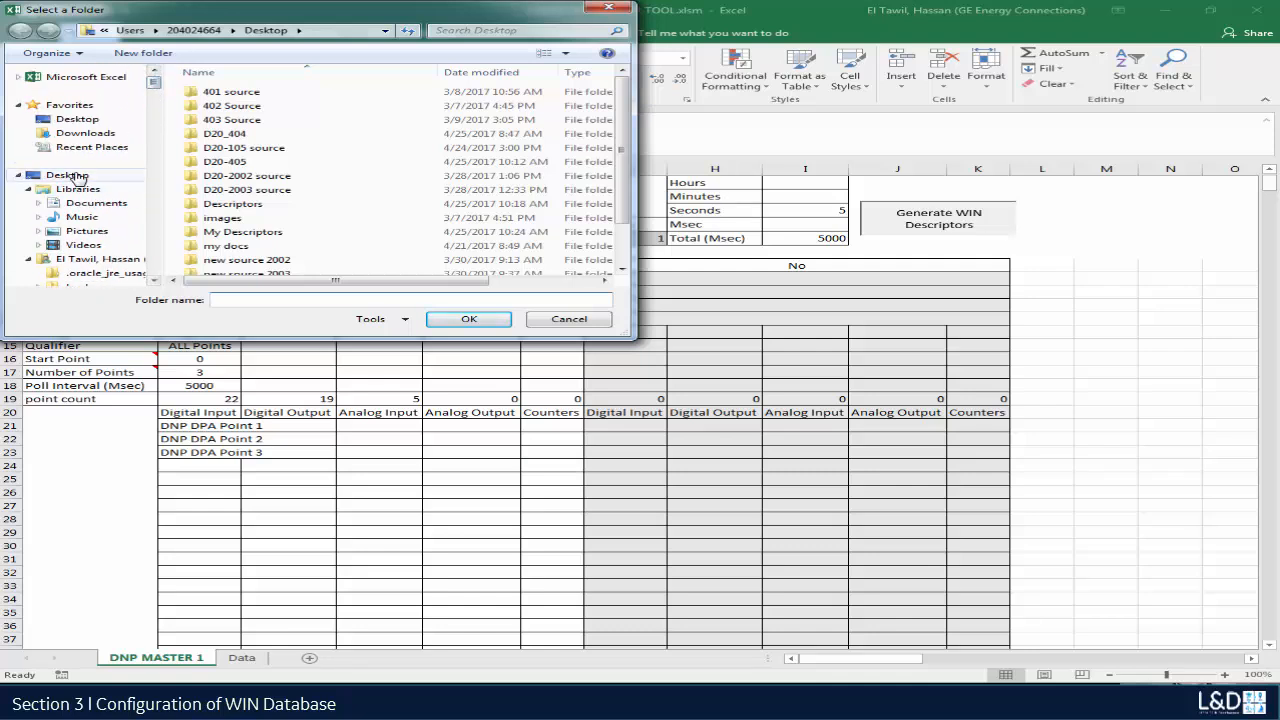
left_click(60, 175)
left_click_drag(622, 128, 622, 243)
double_click(272, 157)
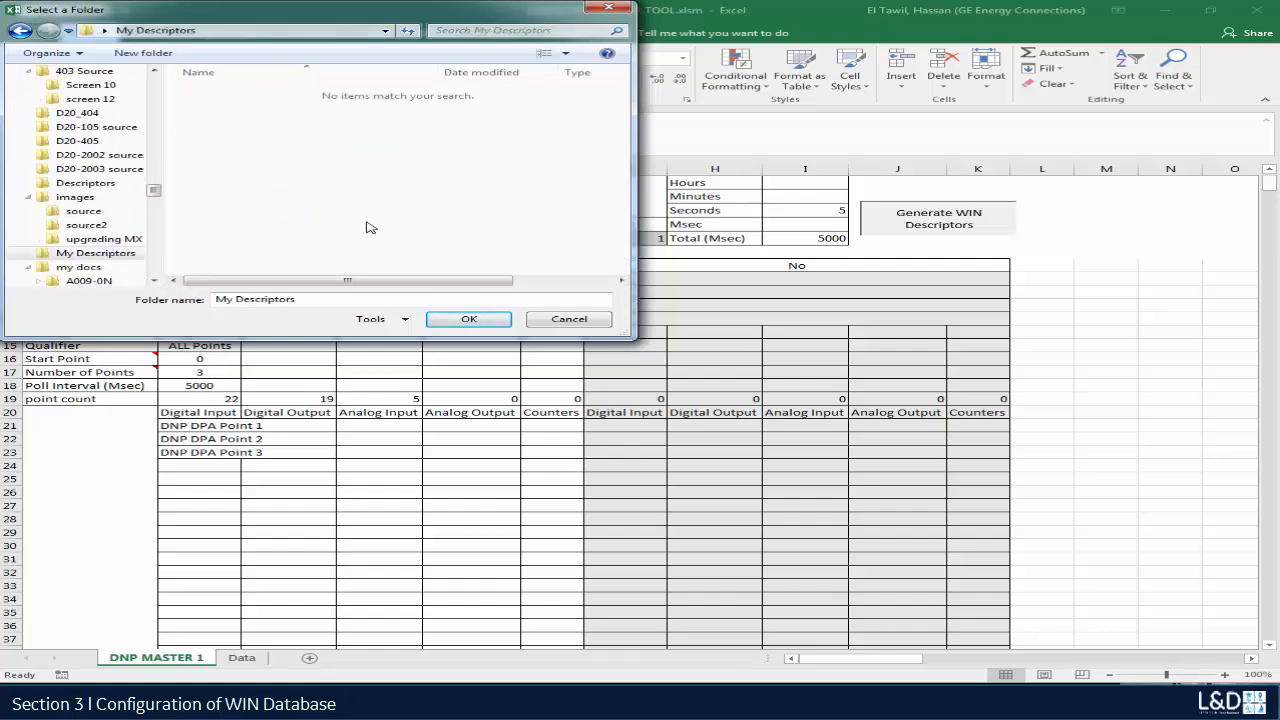
left_click(465, 319)
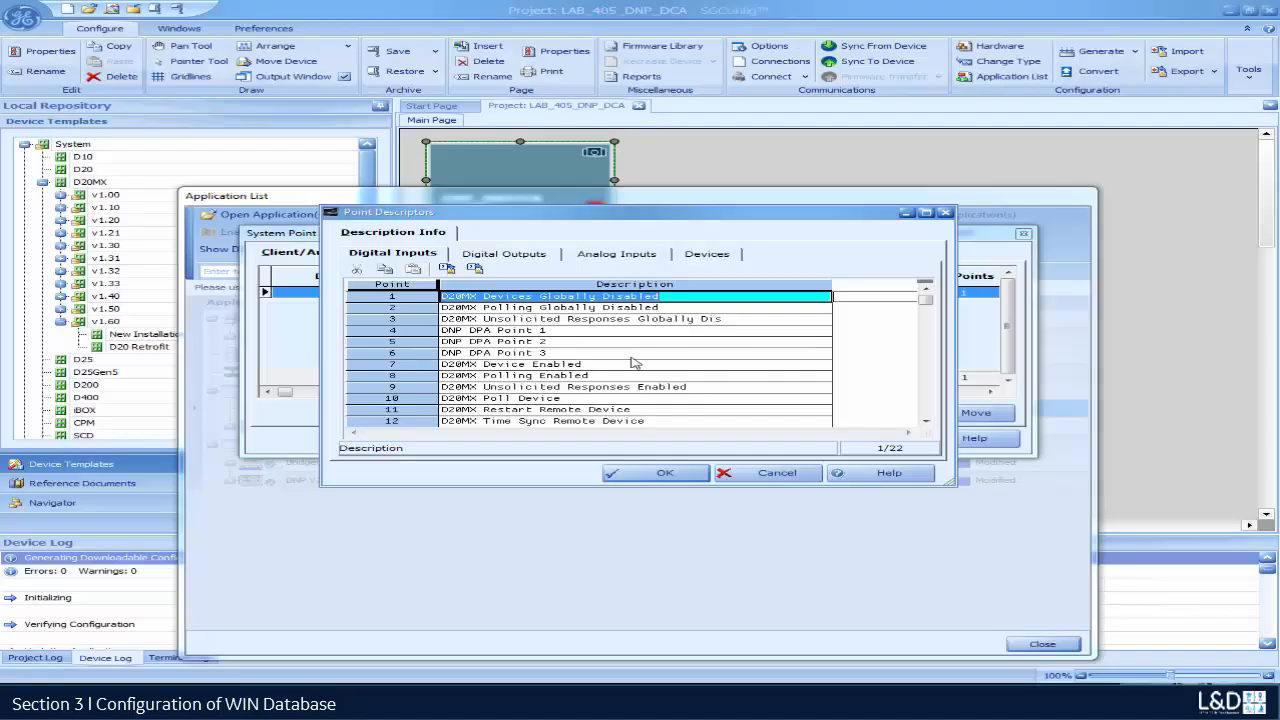
Step: In SGConfig, import the regenerated point descriptors for All Point Types from the My Descriptors folder
left_click(447, 268)
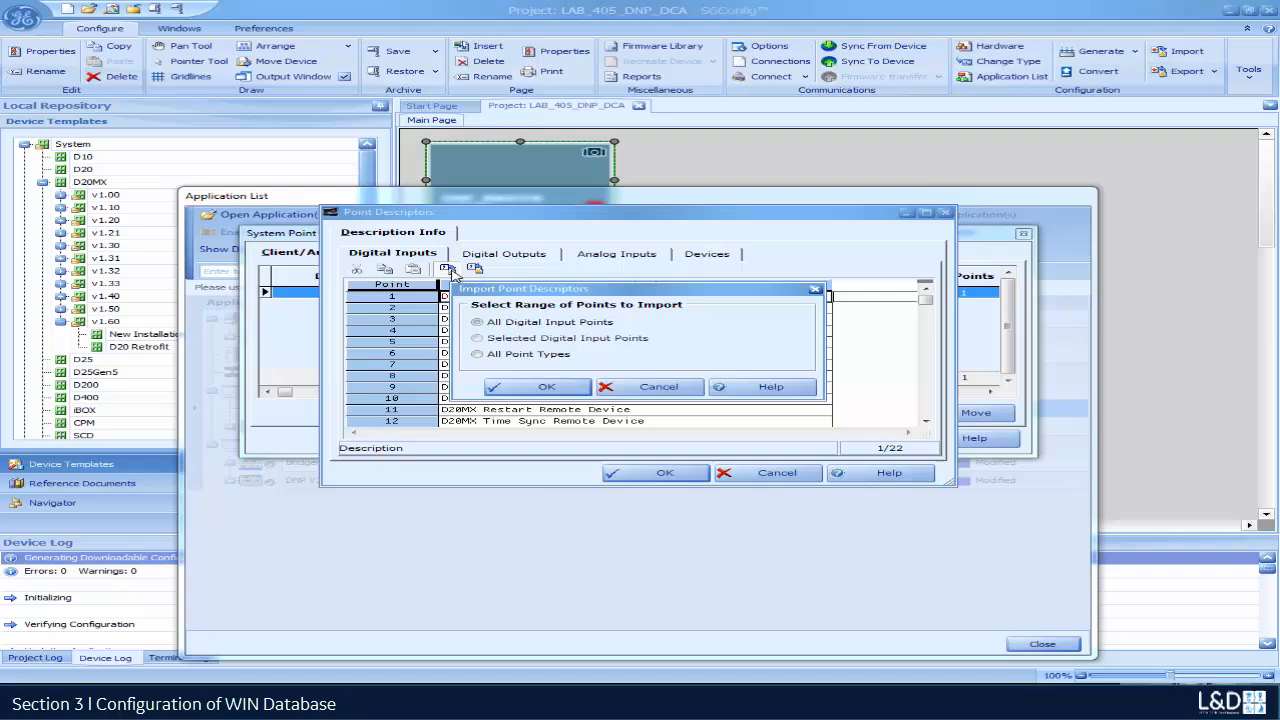
left_click(541, 388)
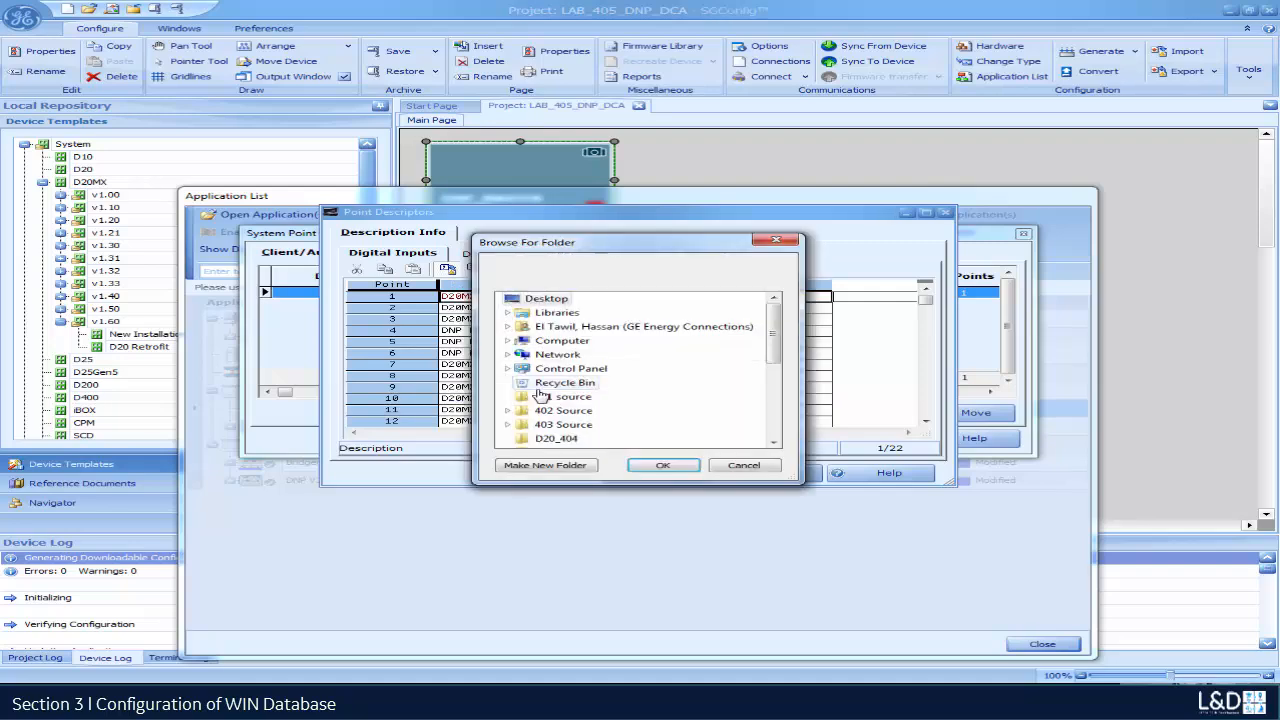
left_click_drag(776, 355, 783, 434)
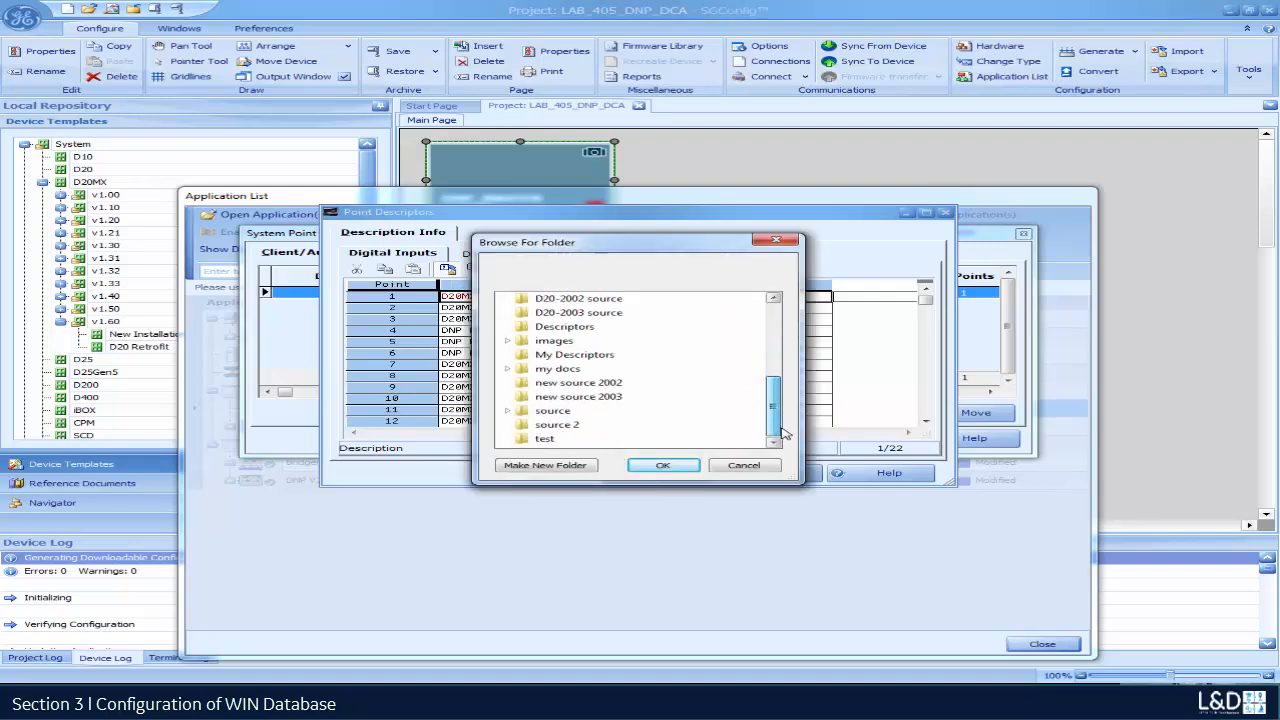
left_click(560, 356)
left_click(684, 466)
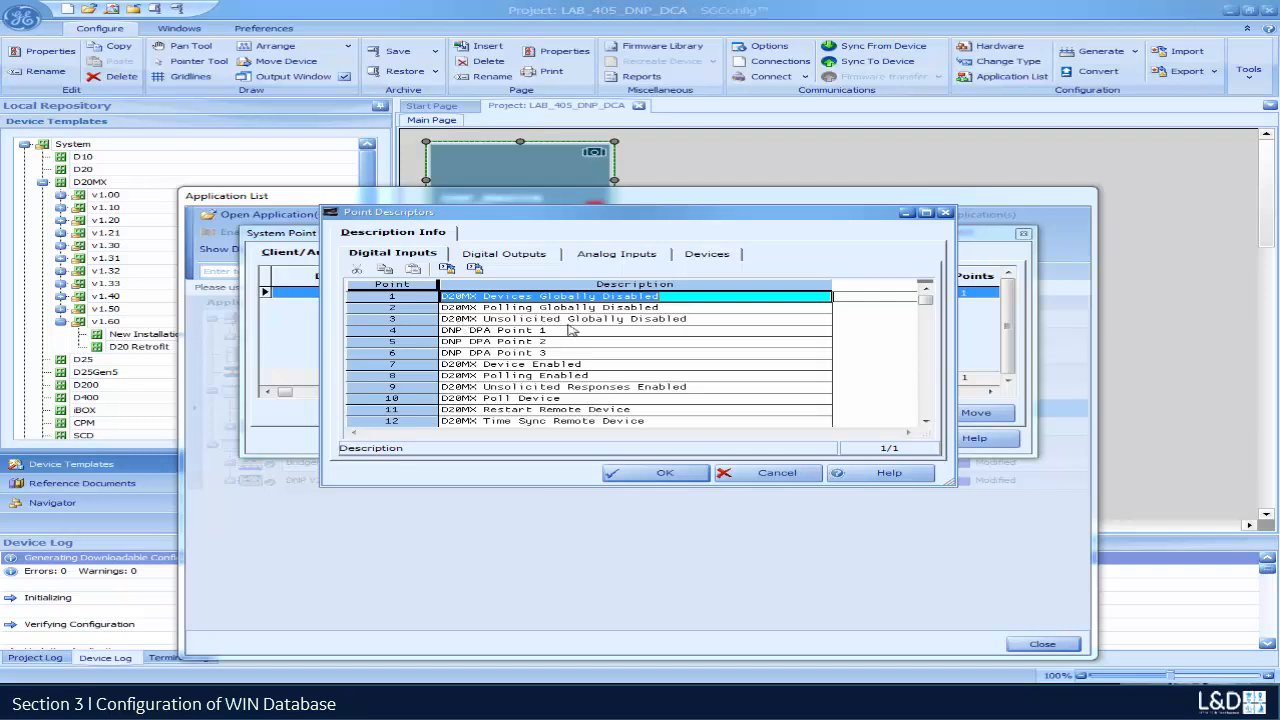
Step: Review the reimported descriptions of the digital outputs, analog inputs, devices and digital inputs
left_click(505, 255)
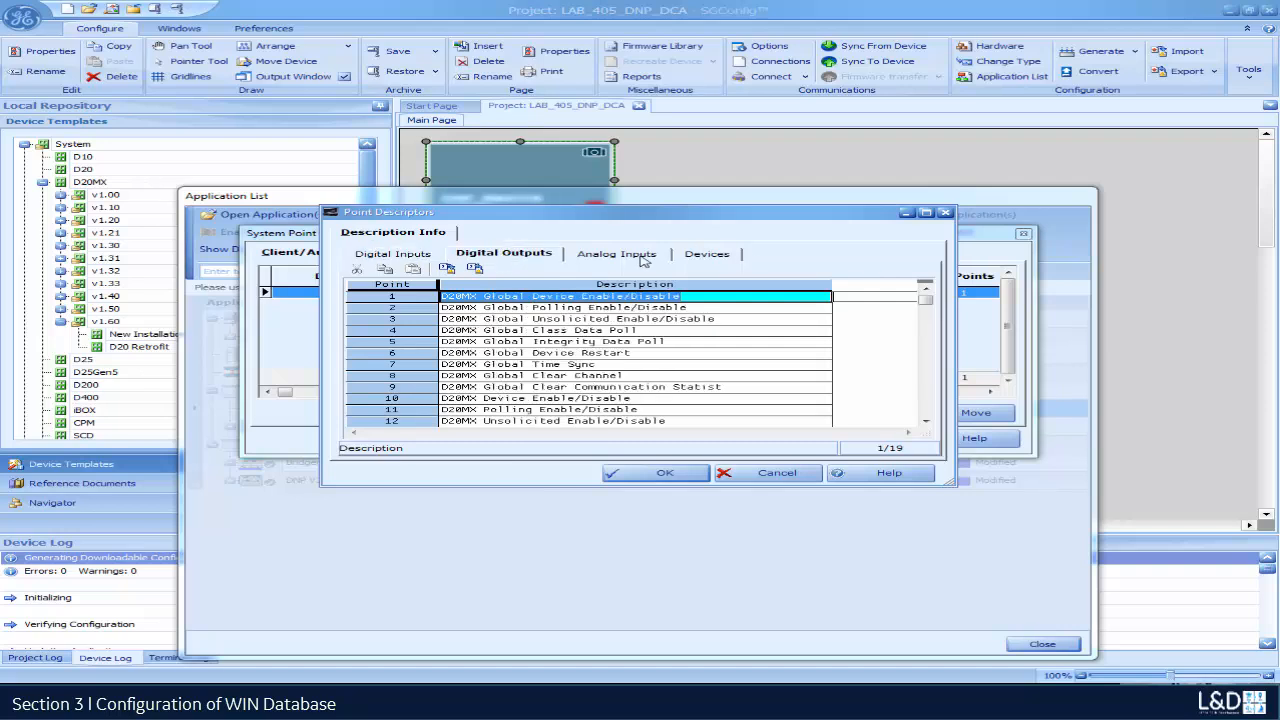
left_click(643, 260)
left_click(711, 256)
left_click(588, 263)
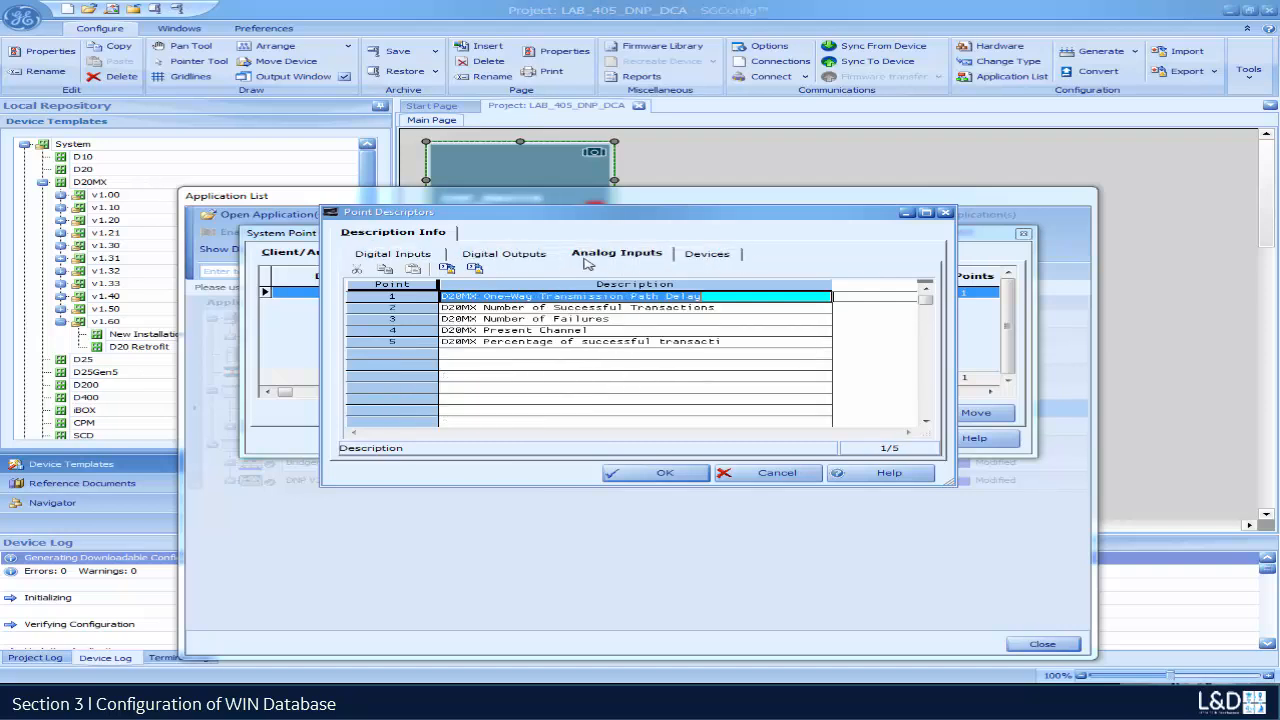
left_click(525, 263)
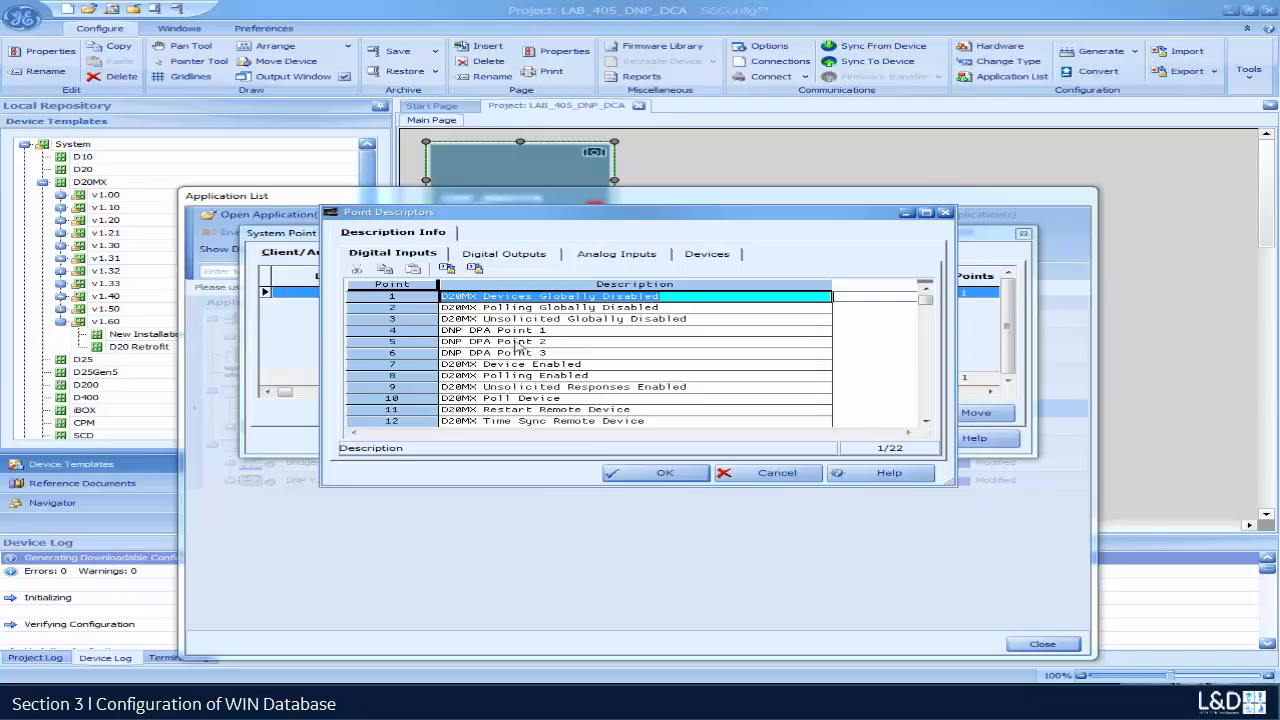